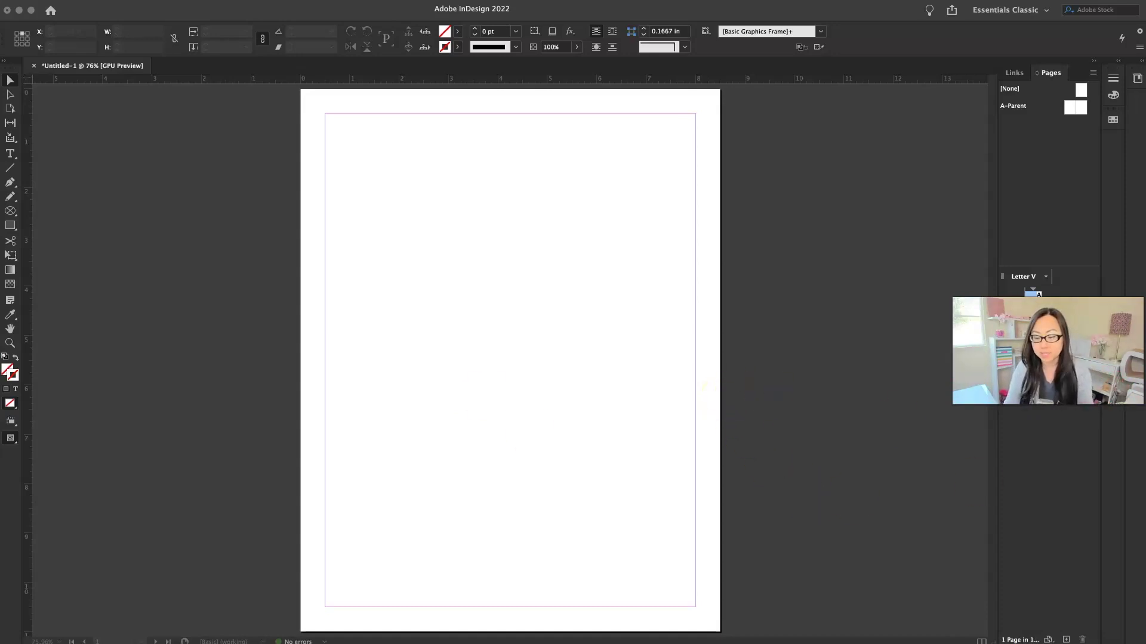
Place the FIGHT THE FRIZZ ad across most of the page and show Extract from Image's Color Themes, Shapes, Type
{"action": "left_click_drag", "start_coordinate": [1145, 537], "coordinate": [473, 303]}
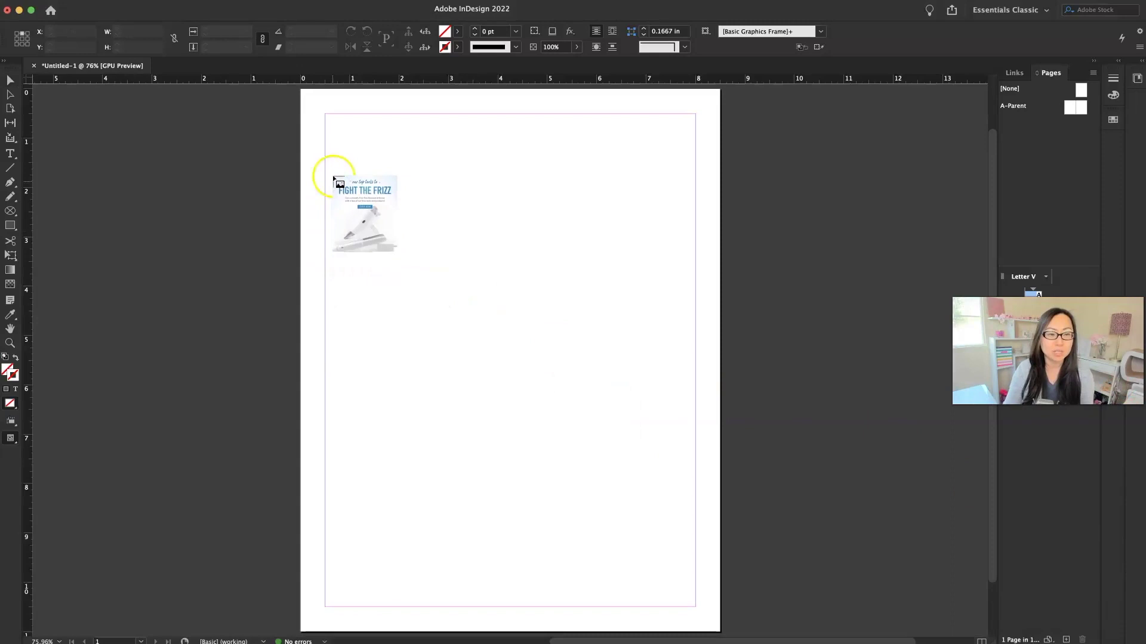
{"action": "left_click_drag", "start_coordinate": [326, 182], "coordinate": [702, 536]}
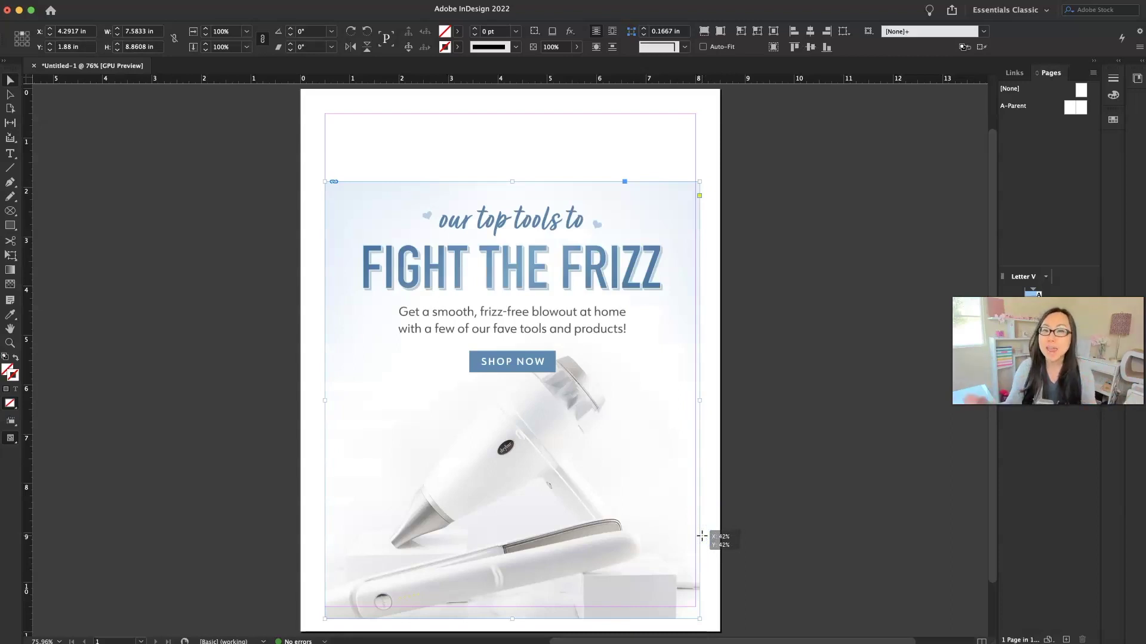
{"action": "right_click", "coordinate": [610, 409]}
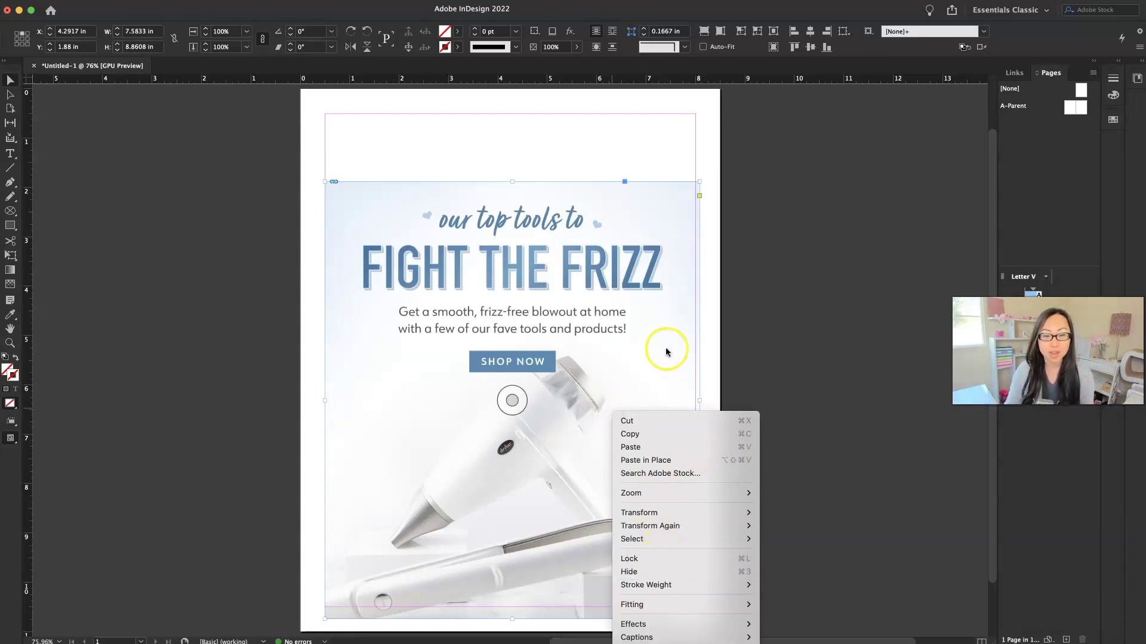
{"action": "left_click", "coordinate": [662, 202]}
{"action": "right_click", "coordinate": [651, 194]}
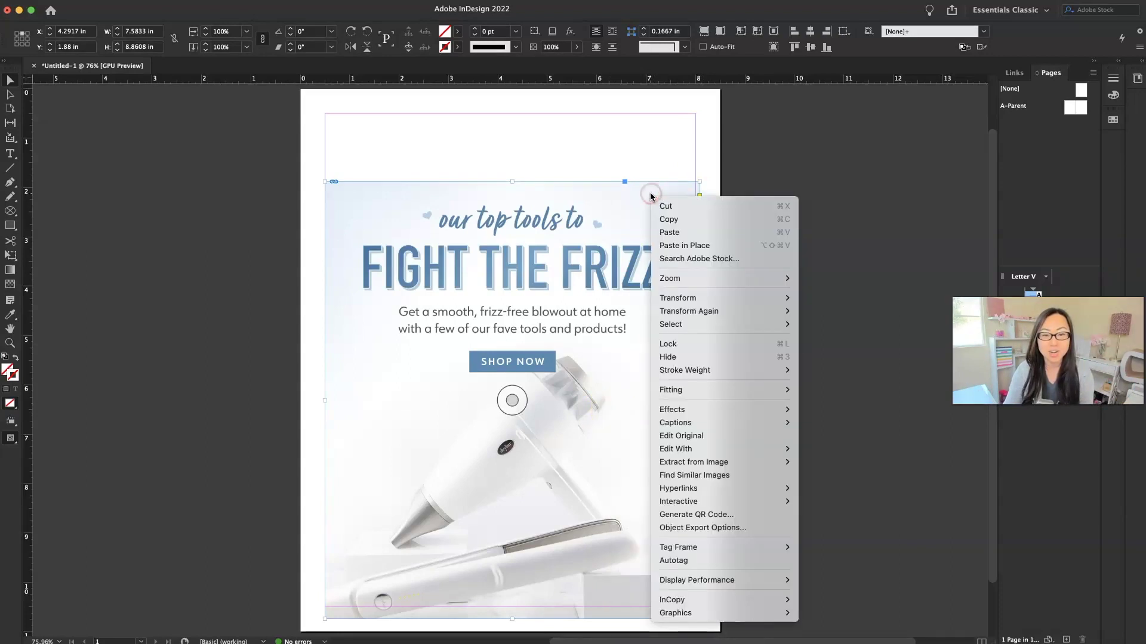
{"action": "mouse_move", "coordinate": [740, 467]}
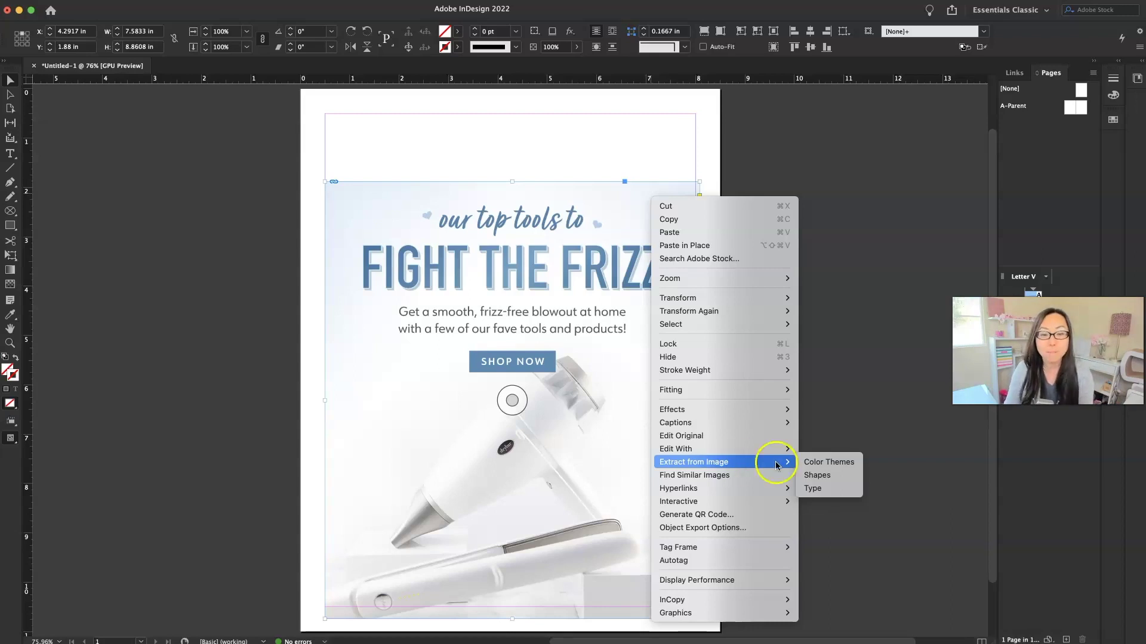
Extract type from the ad image, framing the line 'our top tools to'
{"action": "left_click", "coordinate": [831, 489]}
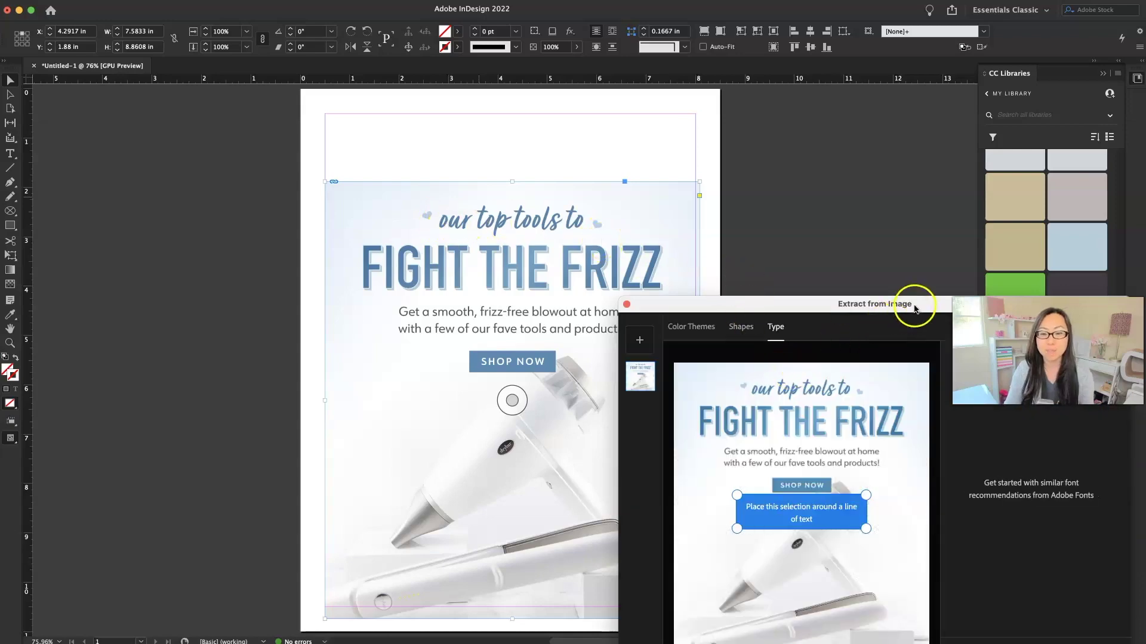
{"action": "left_click_drag", "start_coordinate": [913, 304], "coordinate": [560, 124]}
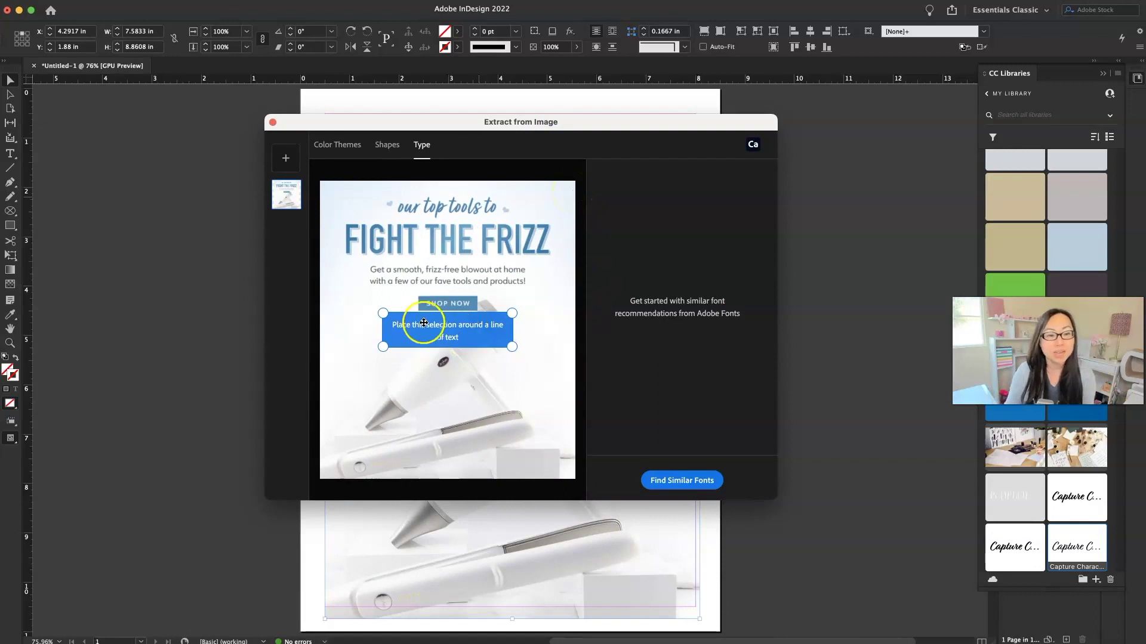
{"action": "left_click_drag", "start_coordinate": [450, 327], "coordinate": [502, 193]}
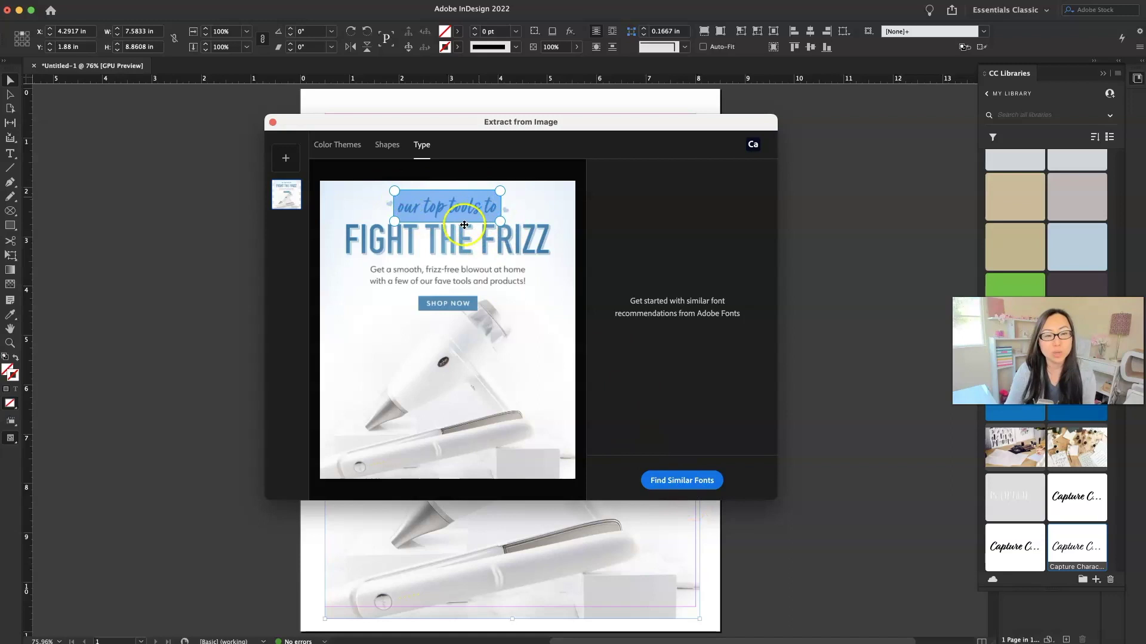
Find similar fonts, pick Relation Regular over Relation Two Regular, and save it to CC Libraries
{"action": "left_click", "coordinate": [687, 481]}
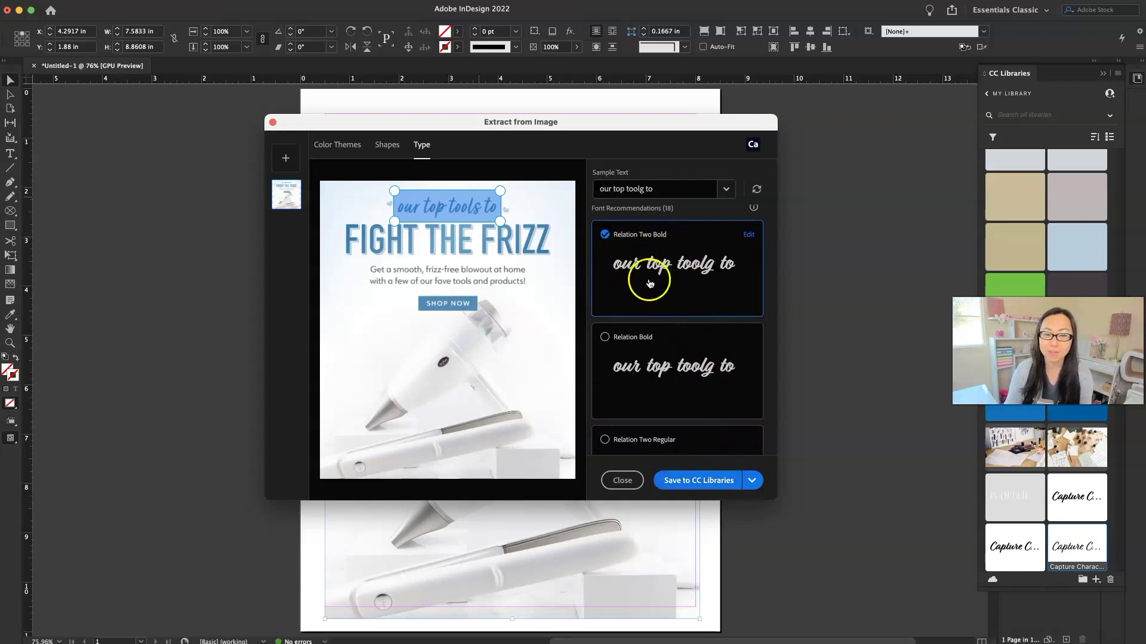
{"action": "scroll", "coordinate": [656, 283], "scroll_direction": "down", "scroll_amount": 2}
{"action": "scroll", "coordinate": [702, 342], "scroll_direction": "down", "scroll_amount": 3}
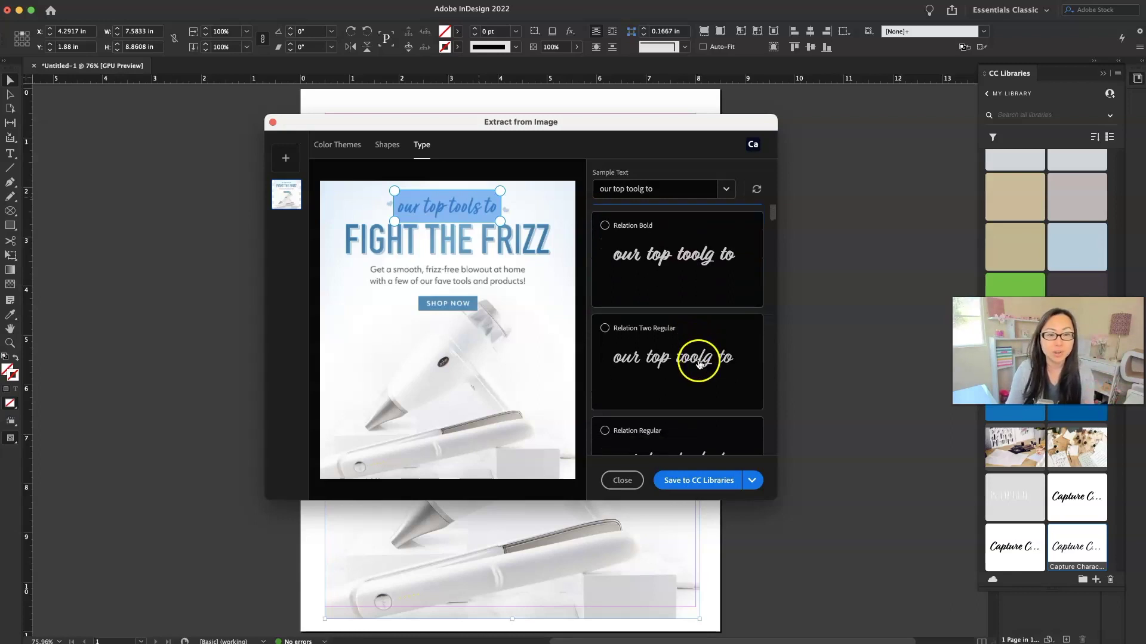
{"action": "left_click", "coordinate": [615, 328]}
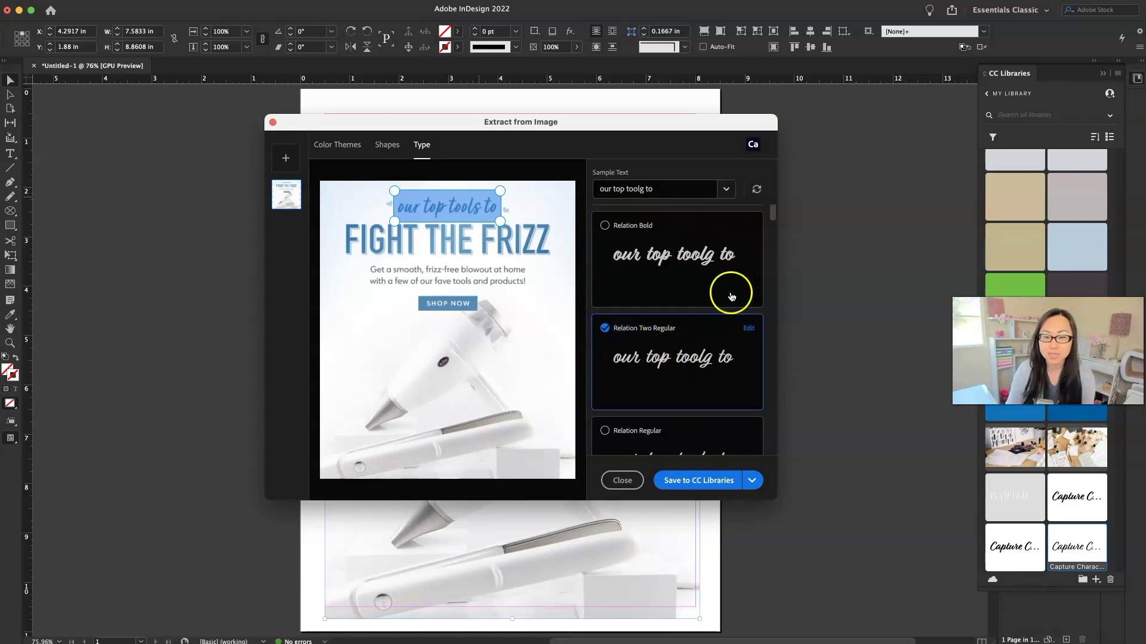
{"action": "scroll", "coordinate": [672, 384], "scroll_direction": "down", "scroll_amount": 2}
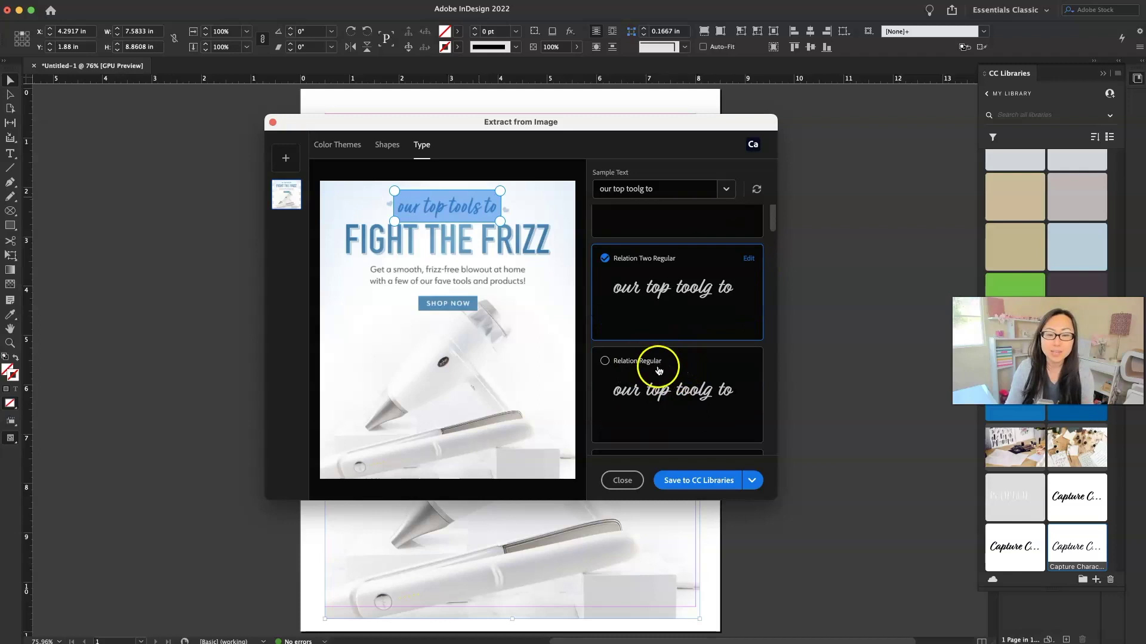
{"action": "left_click", "coordinate": [620, 361]}
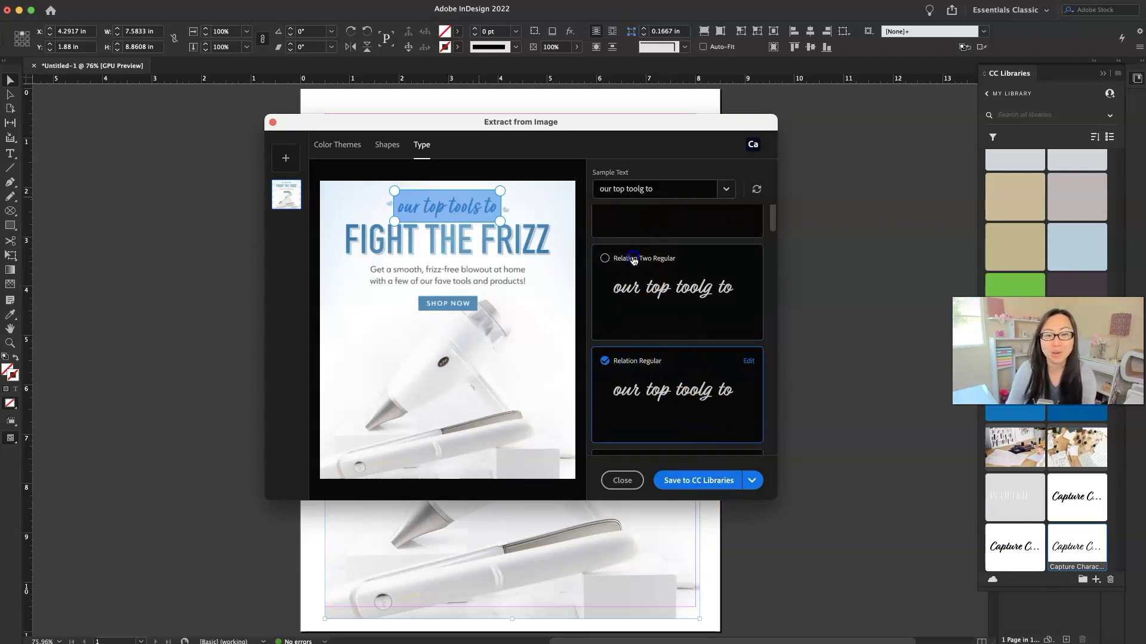
{"action": "left_click", "coordinate": [650, 273]}
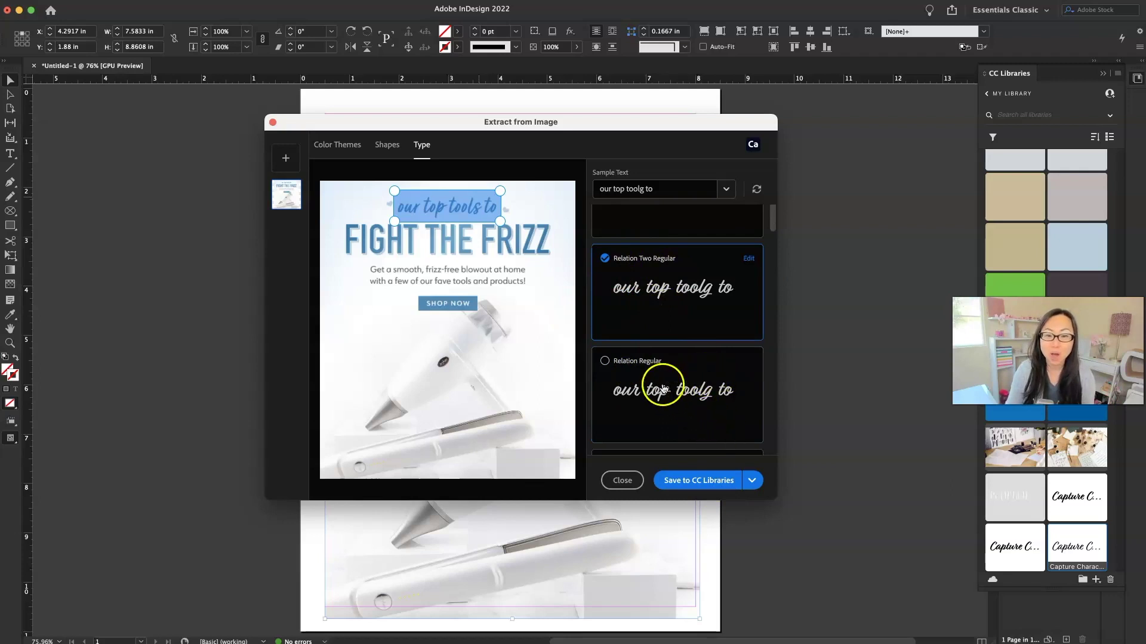
{"action": "left_click", "coordinate": [649, 371]}
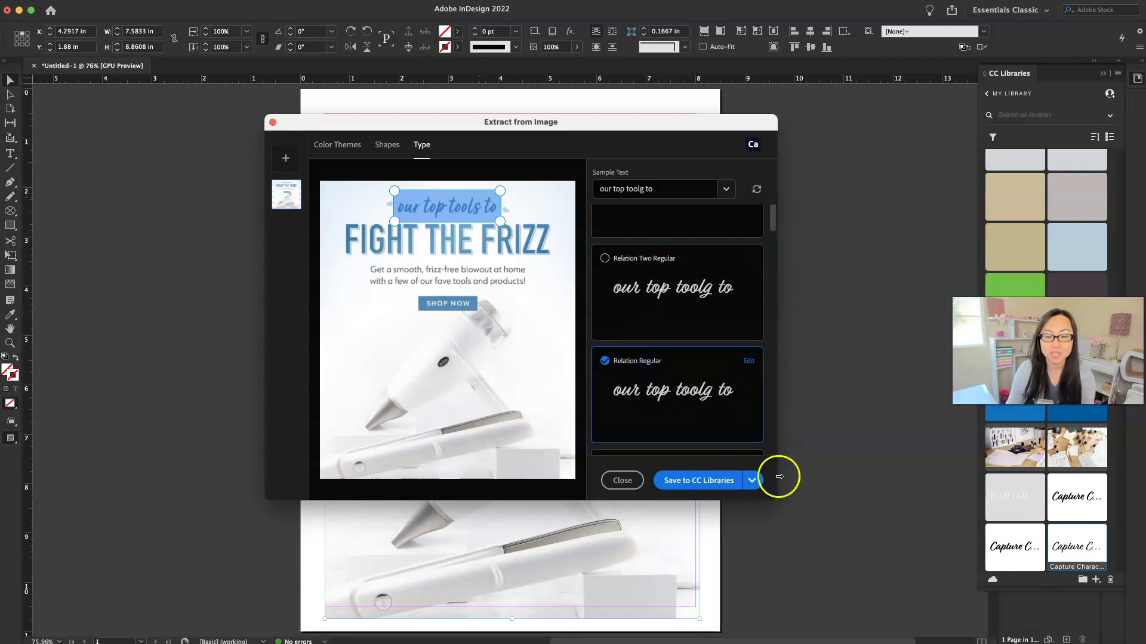
{"action": "left_click", "coordinate": [707, 481]}
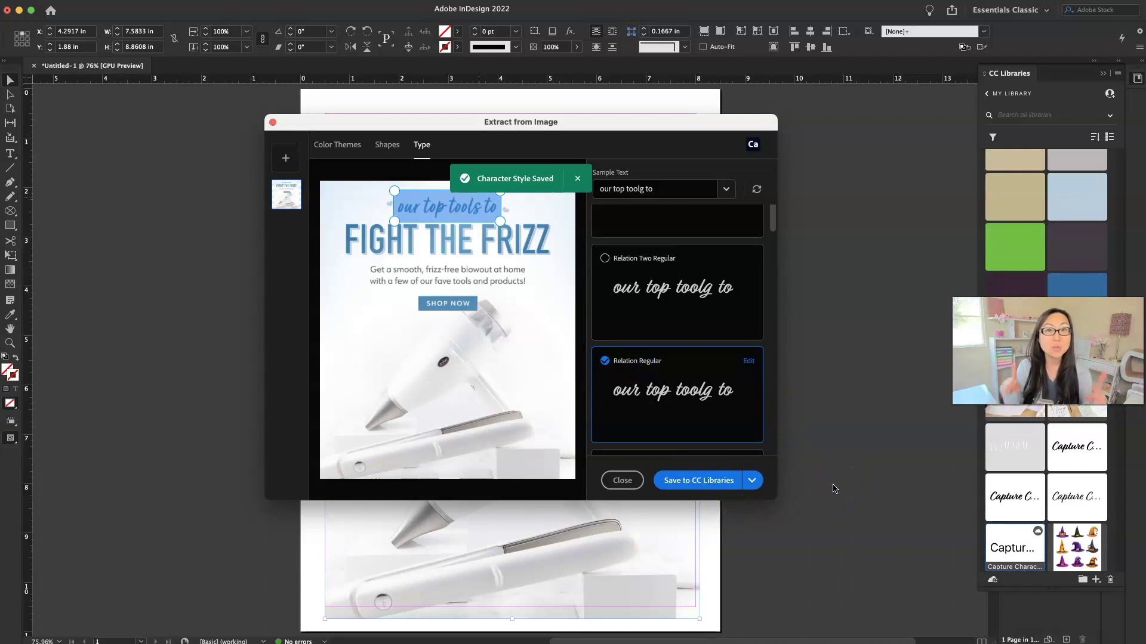
Draw a text frame across the top of the page for 'trying out my new fancy font'
{"action": "left_click", "coordinate": [621, 481]}
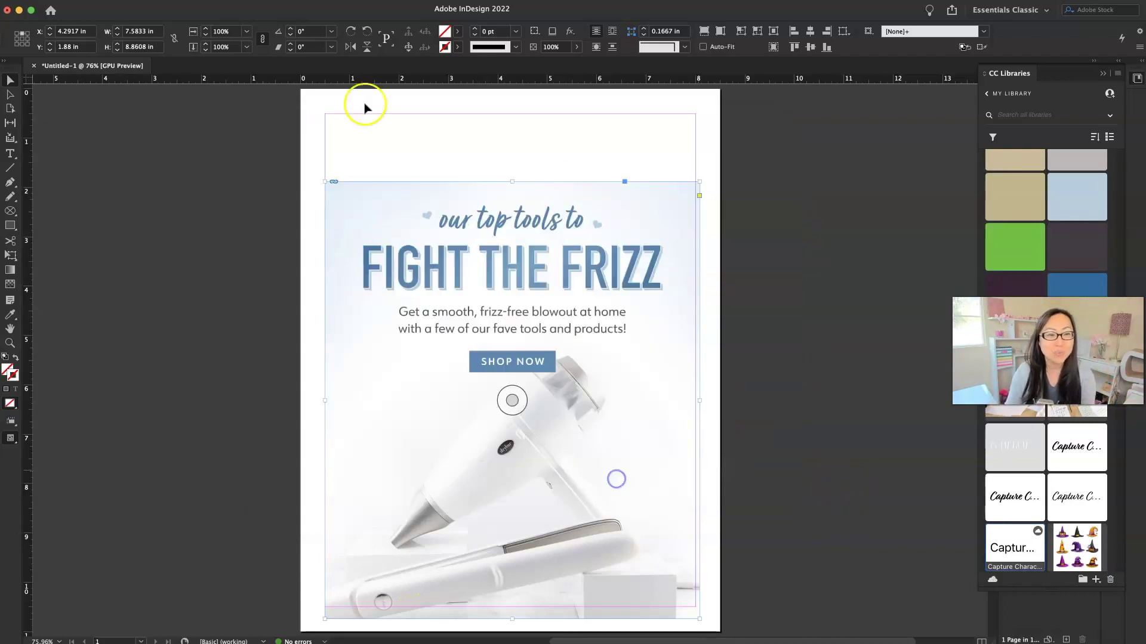
{"action": "left_click", "coordinate": [9, 155]}
{"action": "left_click_drag", "start_coordinate": [337, 115], "coordinate": [695, 166]}
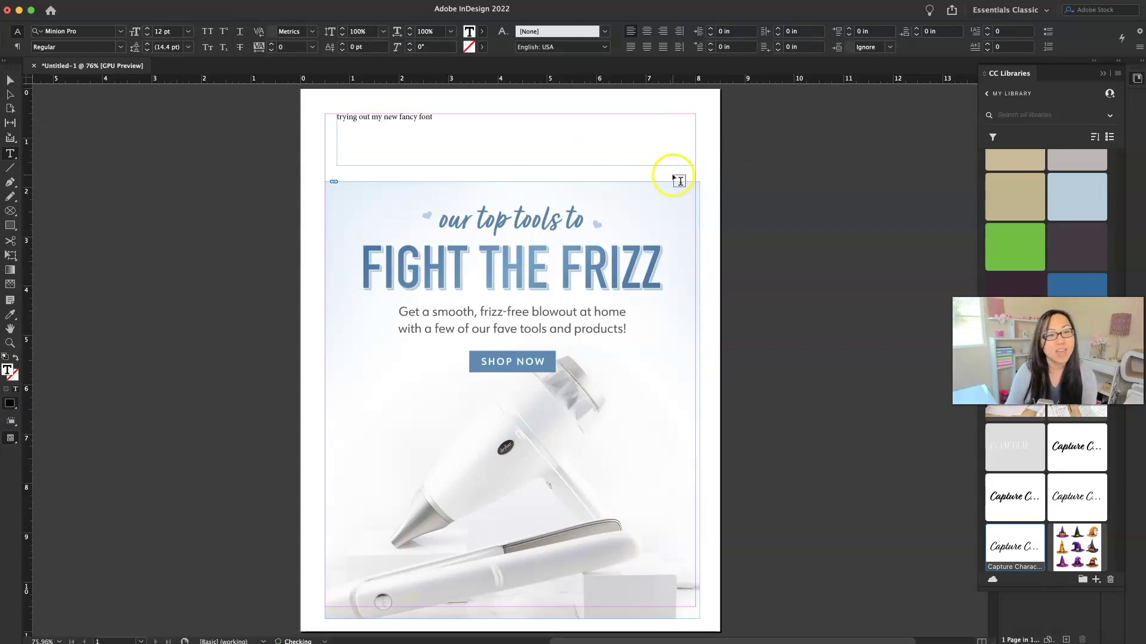
Set the frame's text in the Relation Two Regular font
{"action": "key", "text": "super+a"}
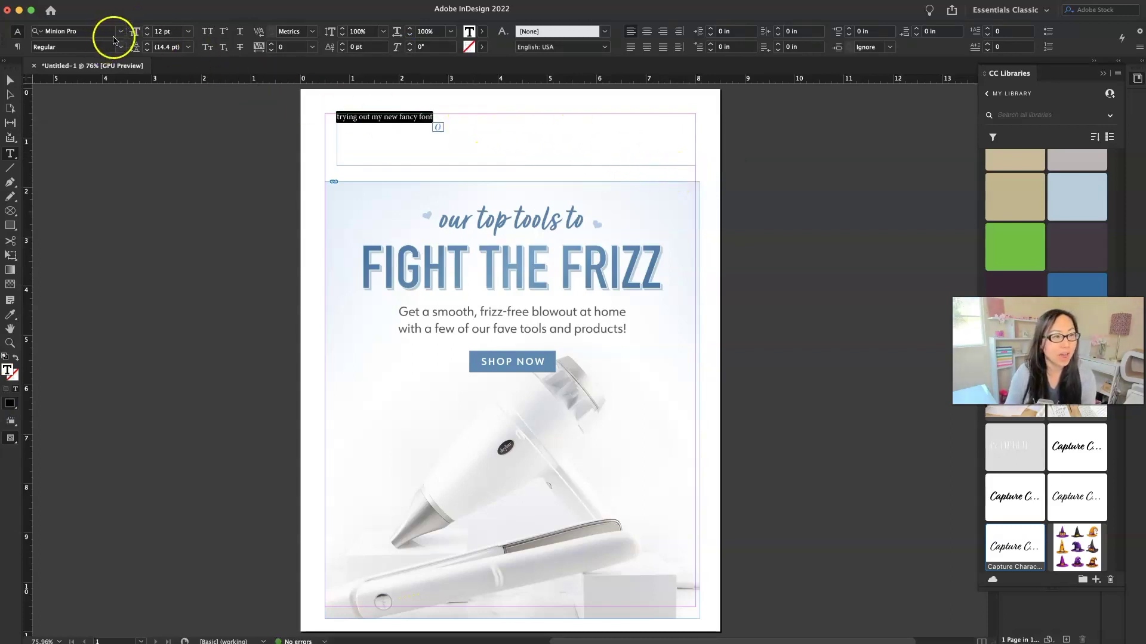
{"action": "left_click", "coordinate": [119, 34]}
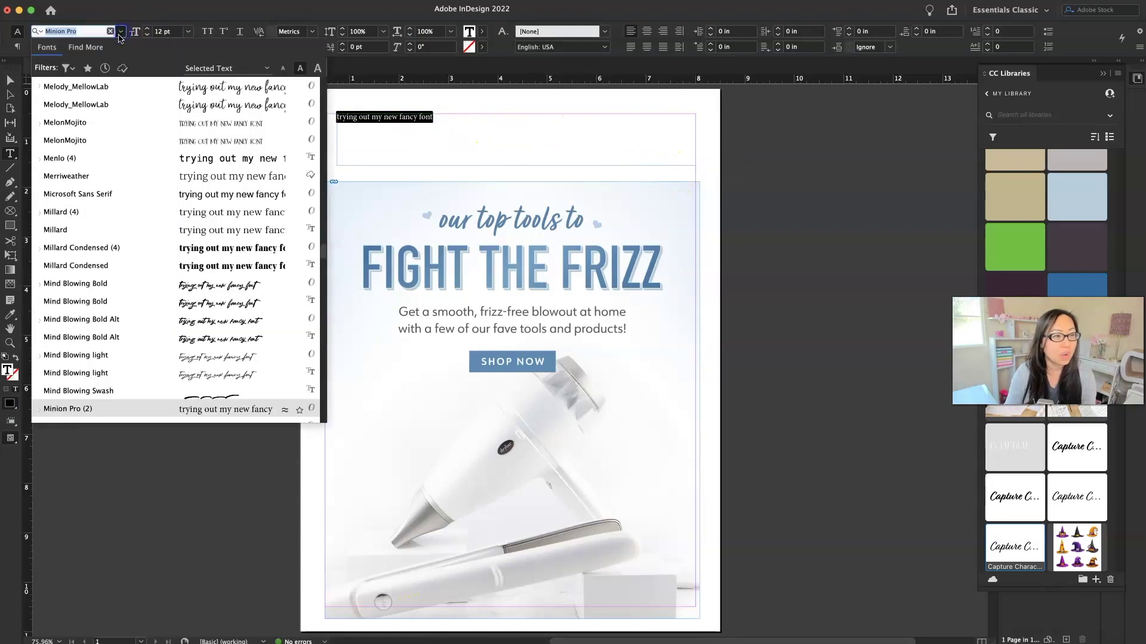
{"action": "left_click", "coordinate": [105, 102]}
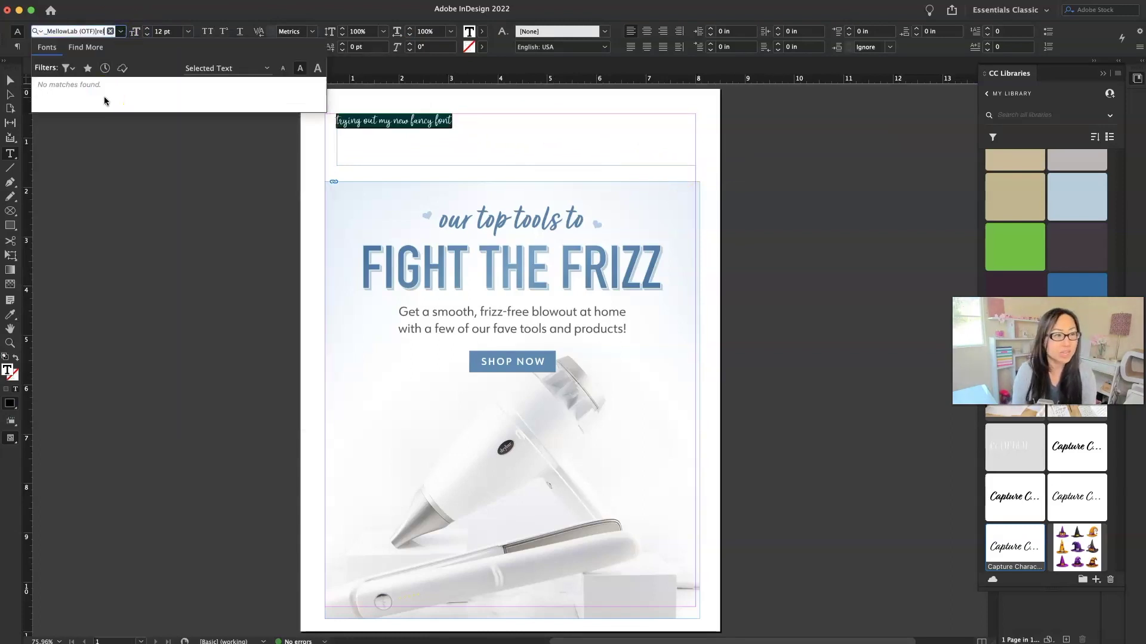
{"action": "left_click", "coordinate": [110, 31]}
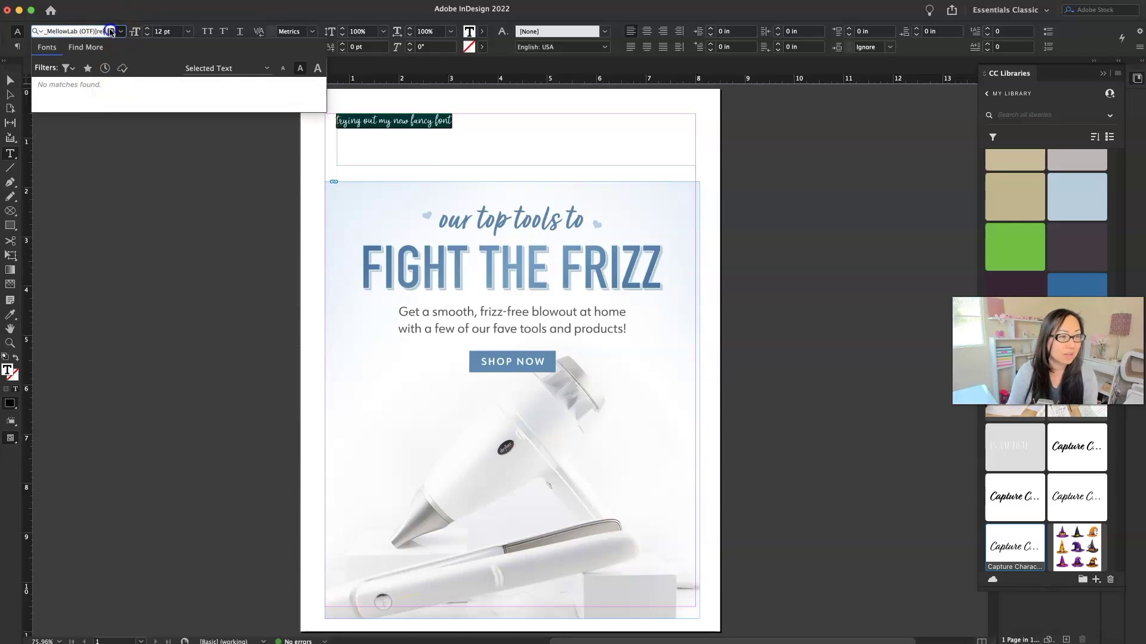
{"action": "type", "text": "rea"}
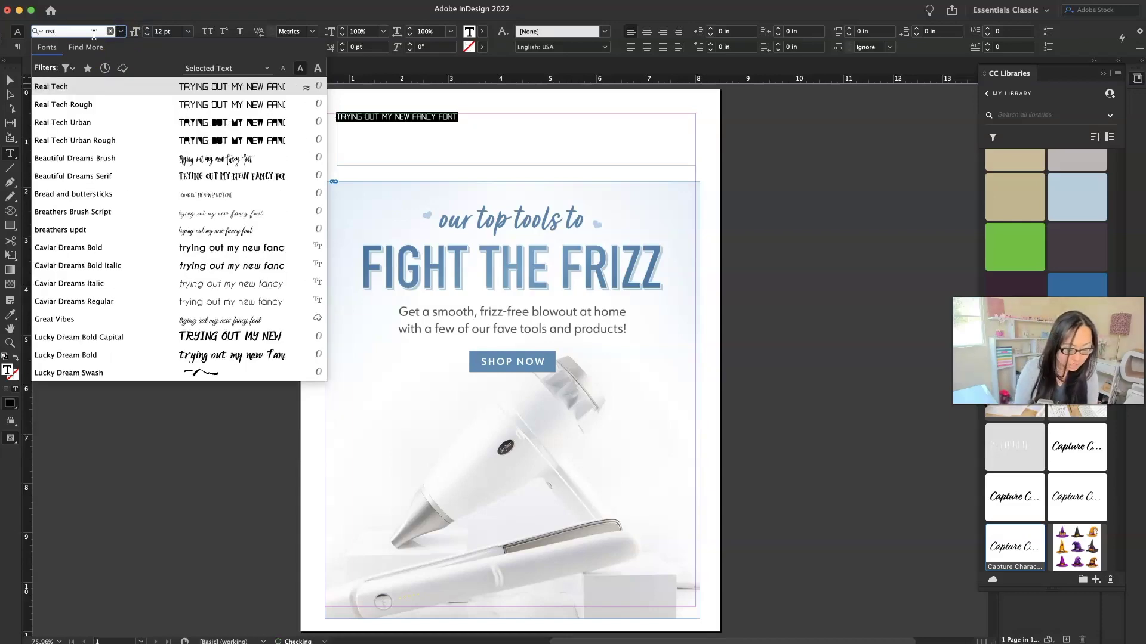
{"action": "type", "text": "lation"}
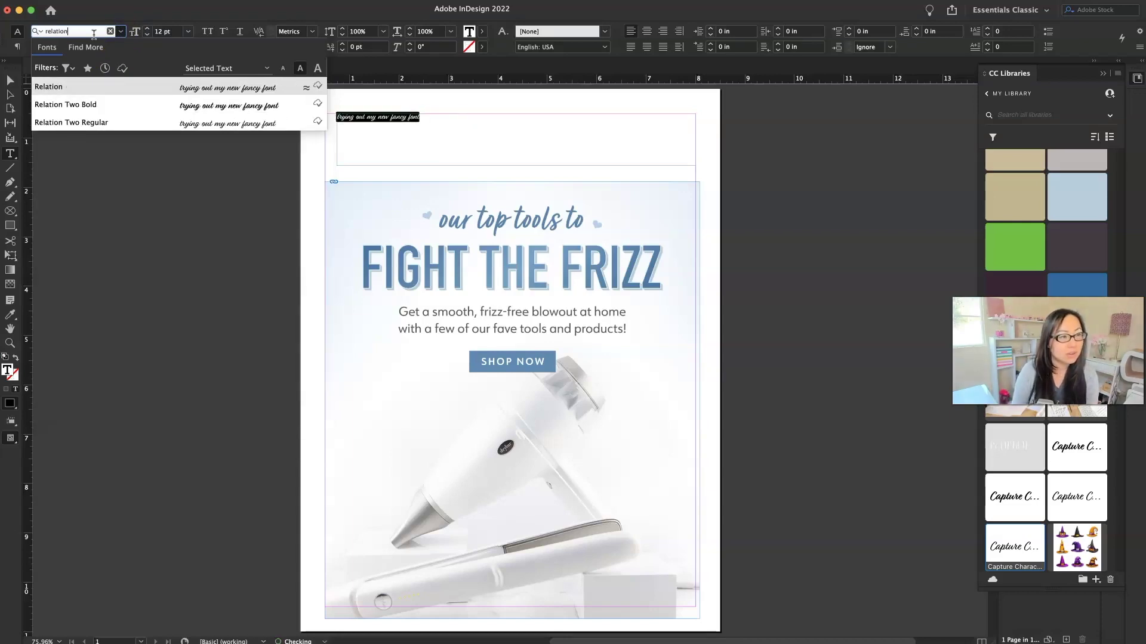
{"action": "left_click", "coordinate": [100, 123]}
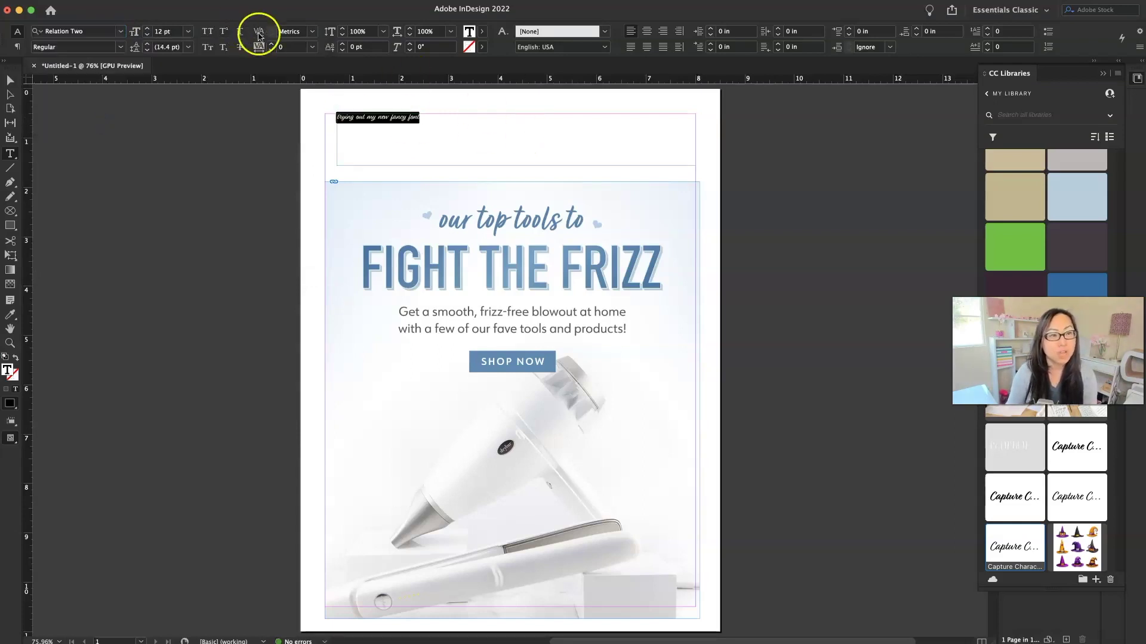
Raise the text's font size to 48 pt
{"action": "left_click", "coordinate": [168, 32]}
{"action": "type", "text": "48"}
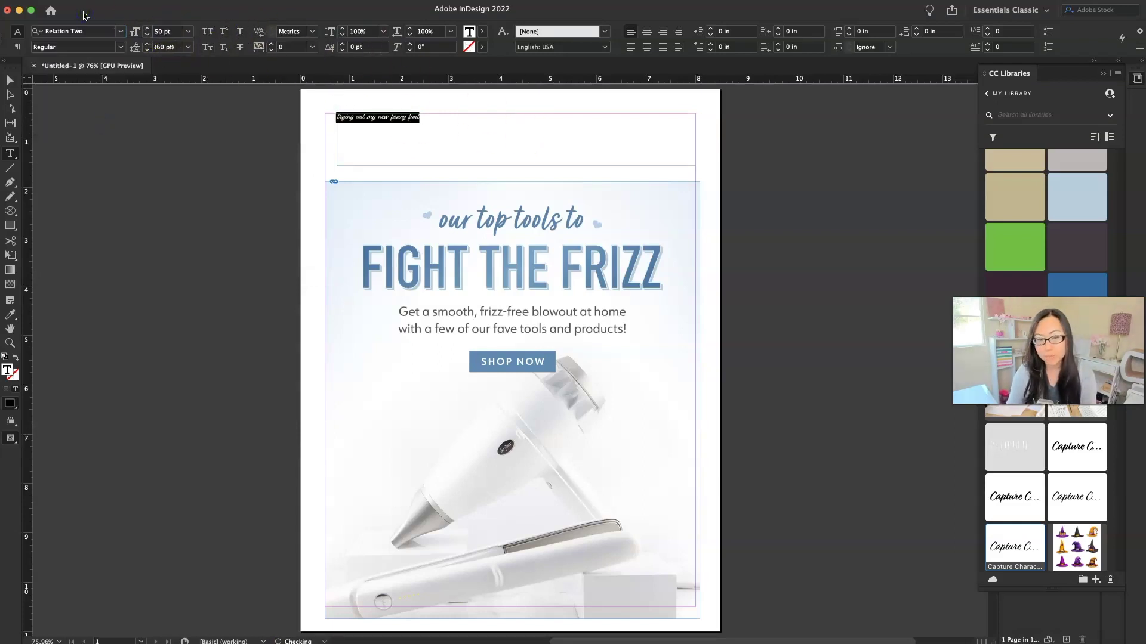
{"action": "key", "text": "Return"}
{"action": "left_click", "coordinate": [781, 327]}
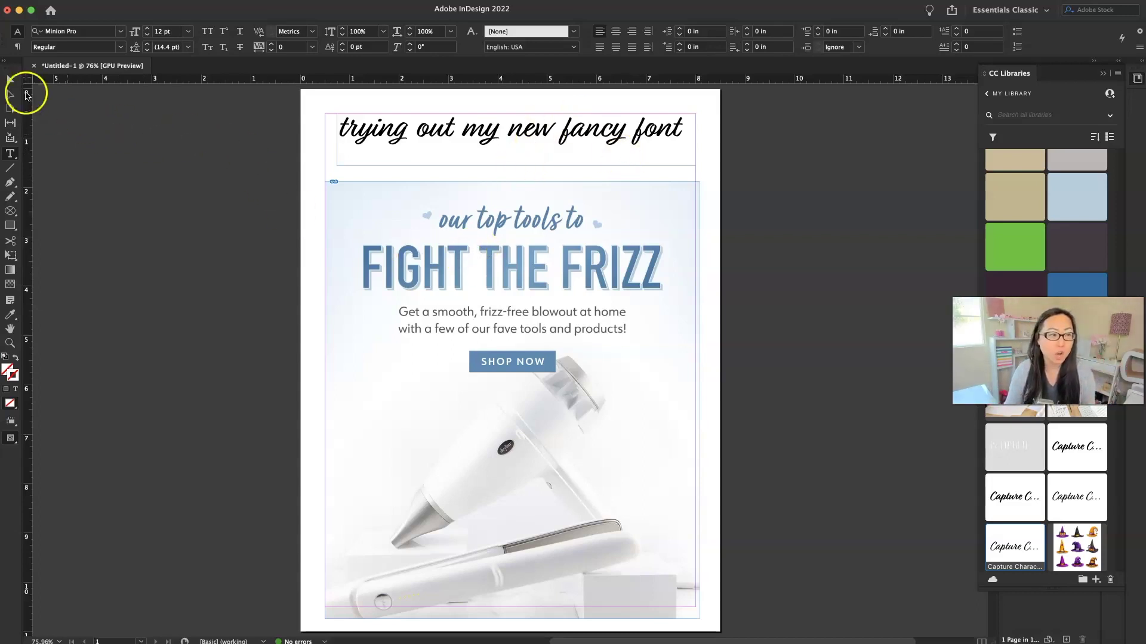
Open Extract from Image > Color Themes on the ad image and centre the extraction window
{"action": "left_click", "coordinate": [10, 79]}
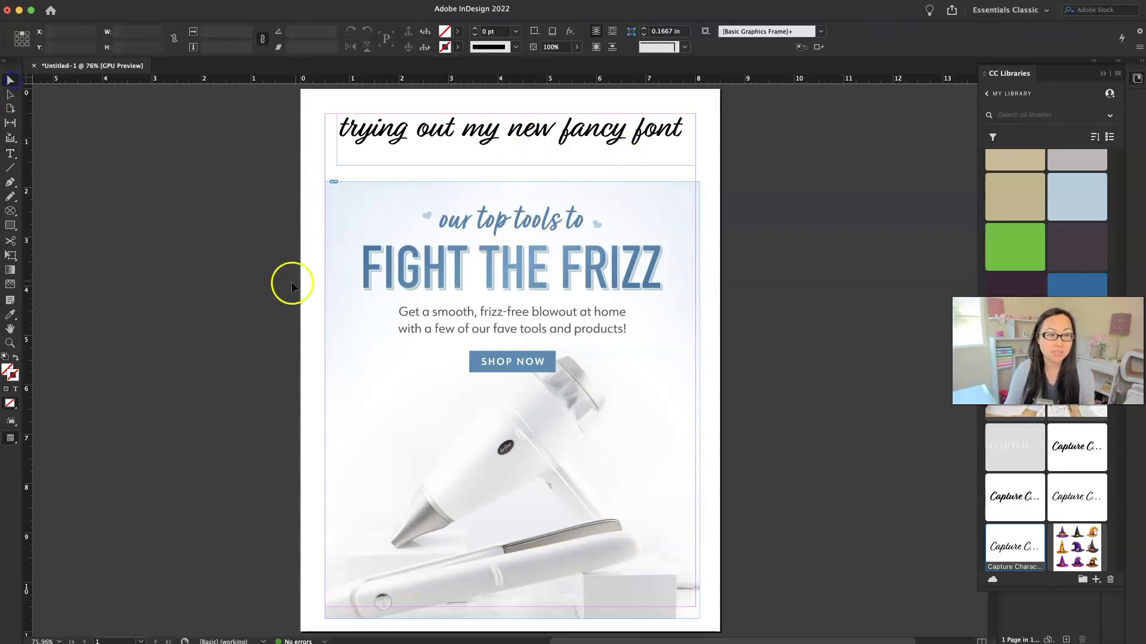
{"action": "right_click", "coordinate": [628, 225]}
{"action": "left_click", "coordinate": [617, 220]}
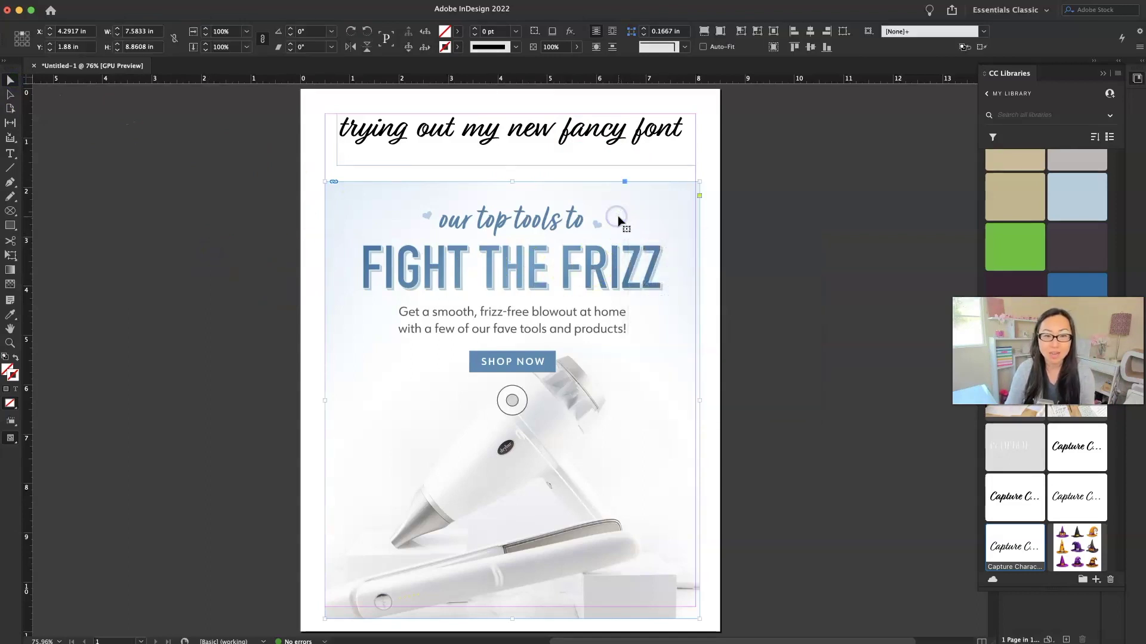
{"action": "right_click", "coordinate": [619, 219]}
{"action": "mouse_move", "coordinate": [713, 482]}
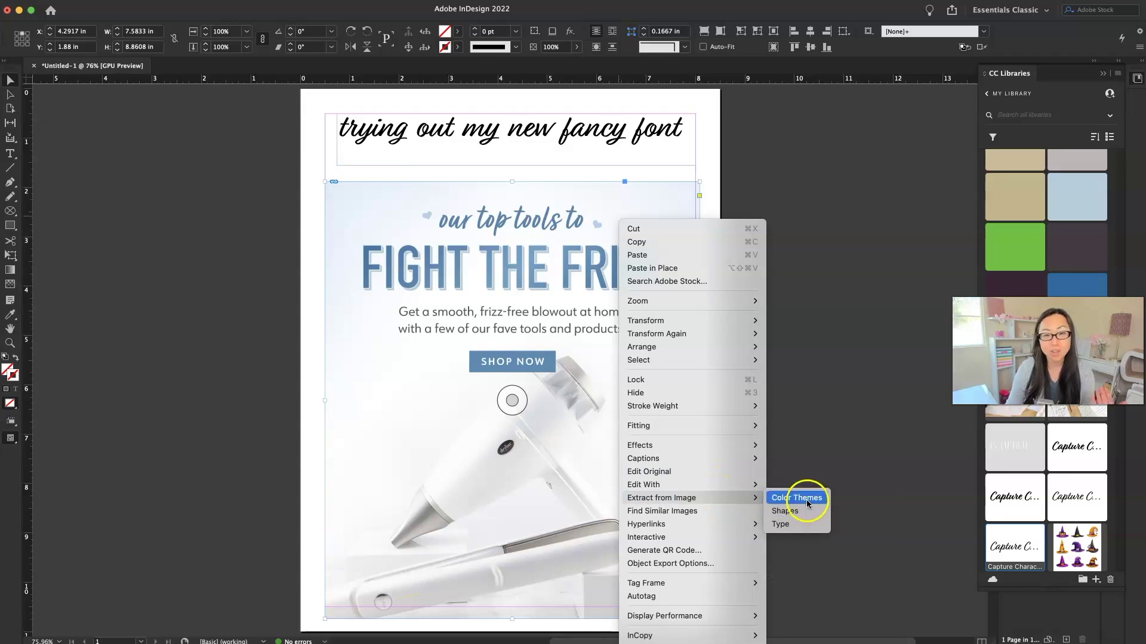
{"action": "left_click", "coordinate": [797, 499]}
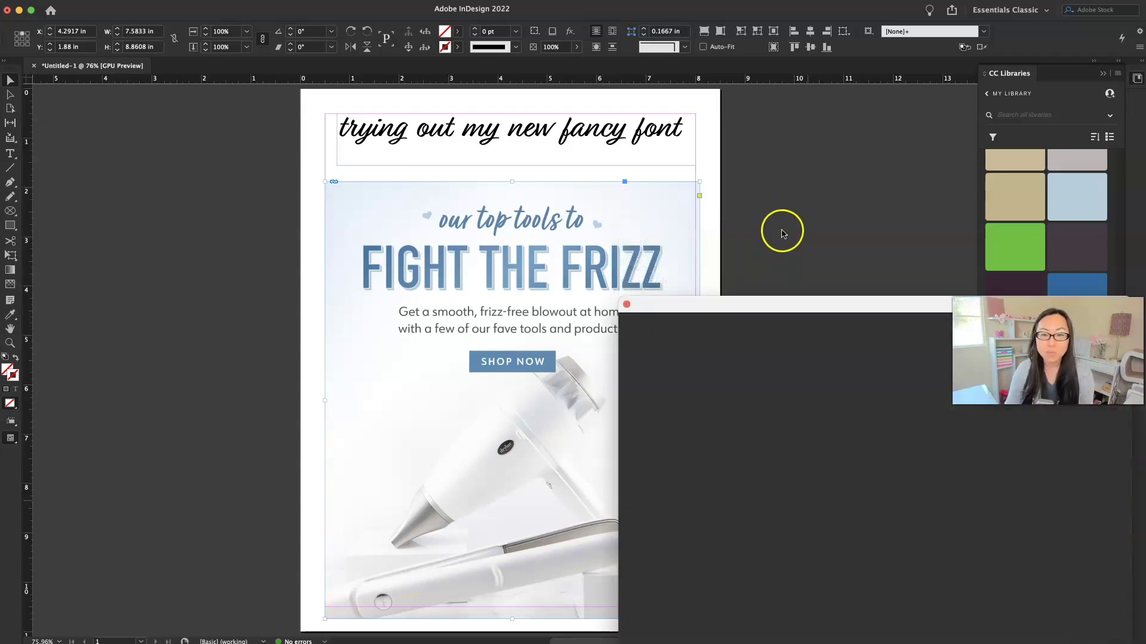
{"action": "left_click_drag", "start_coordinate": [952, 307], "coordinate": [622, 218]}
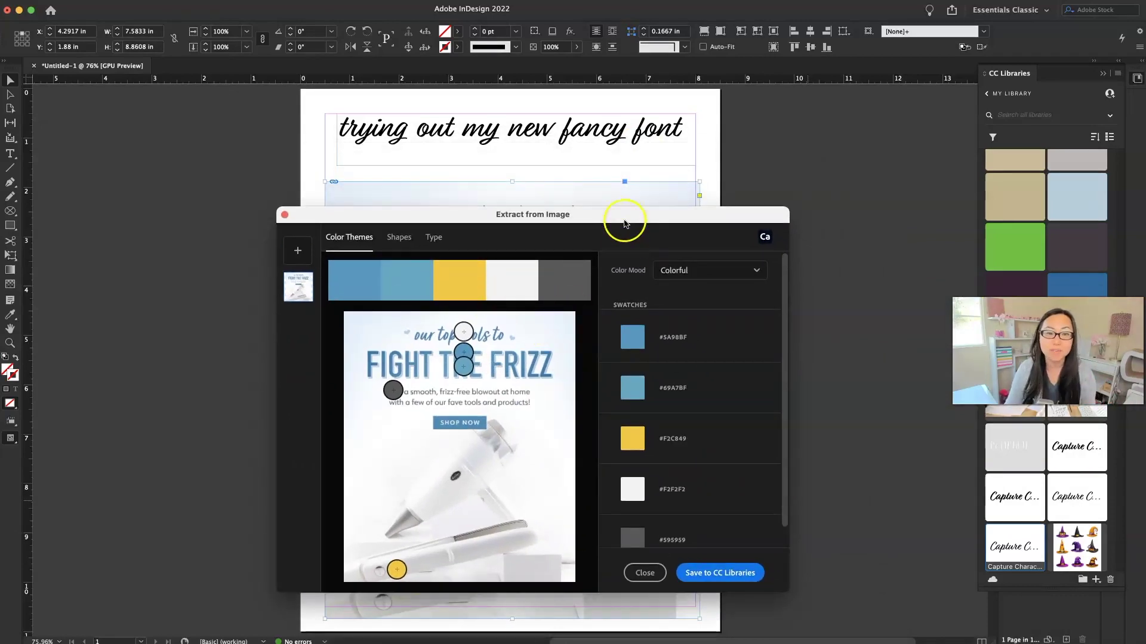
{"action": "left_click_drag", "start_coordinate": [620, 219], "coordinate": [1035, 131]}
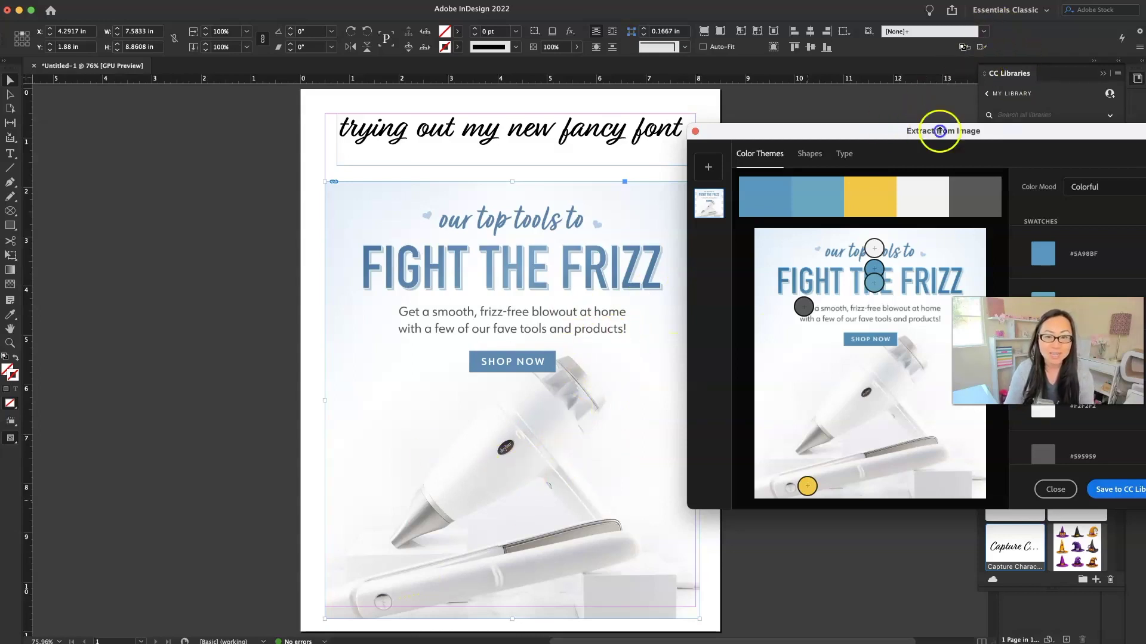
{"action": "left_click_drag", "start_coordinate": [939, 134], "coordinate": [929, 219]}
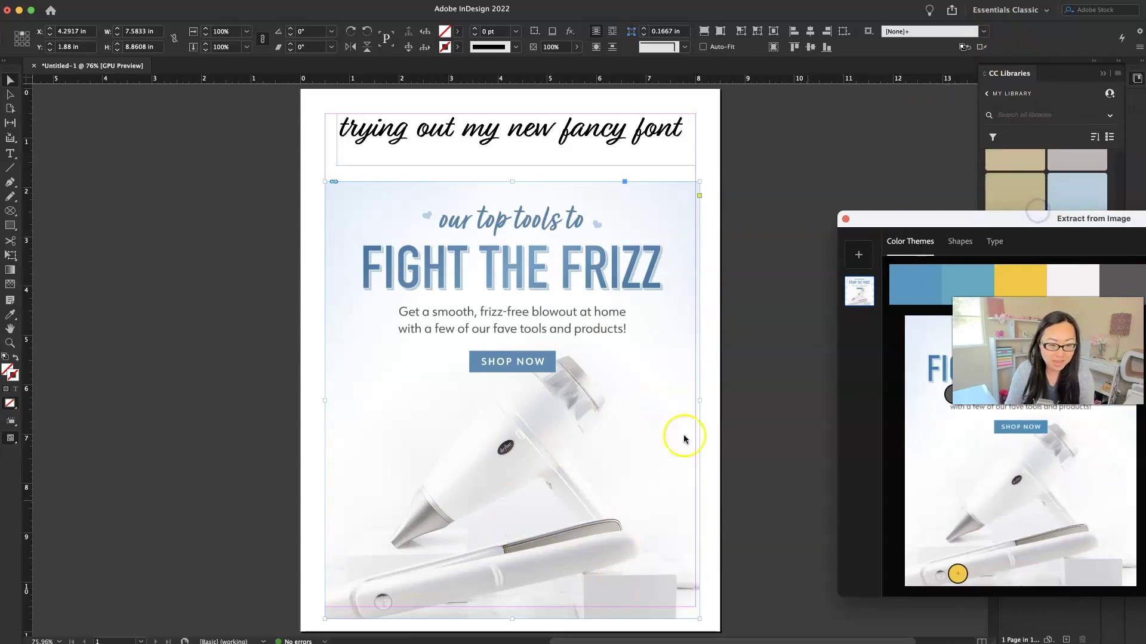
{"action": "left_click_drag", "start_coordinate": [1002, 224], "coordinate": [416, 161]}
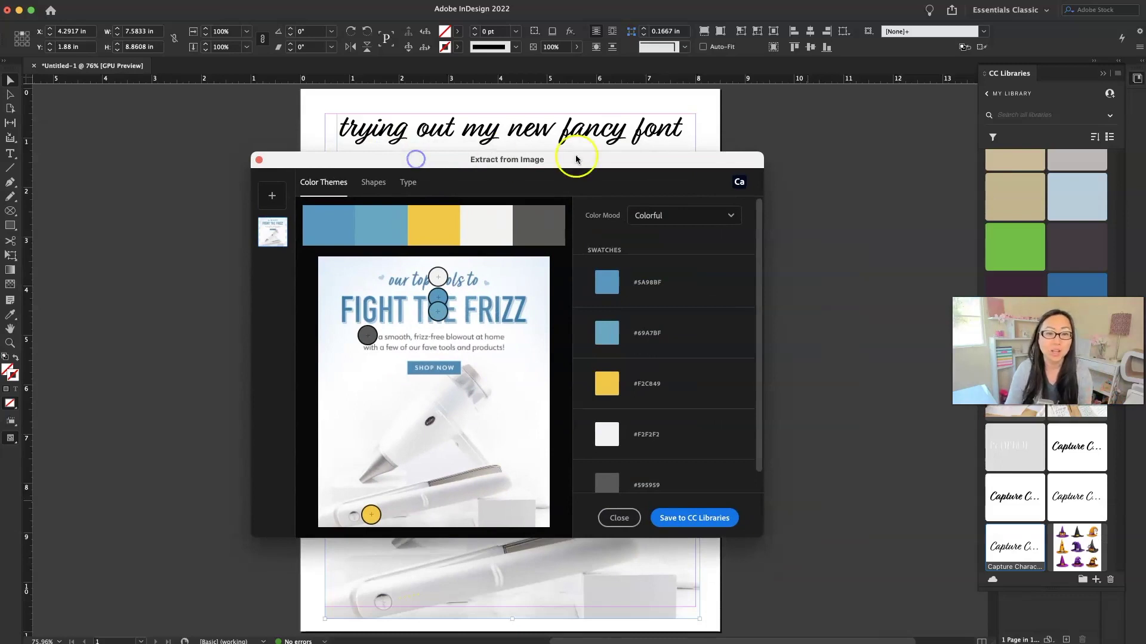
Try the Bright, Muted, Deep and Dark colour moods, then save the theme with mood None to CC Libraries
{"action": "left_click", "coordinate": [728, 217]}
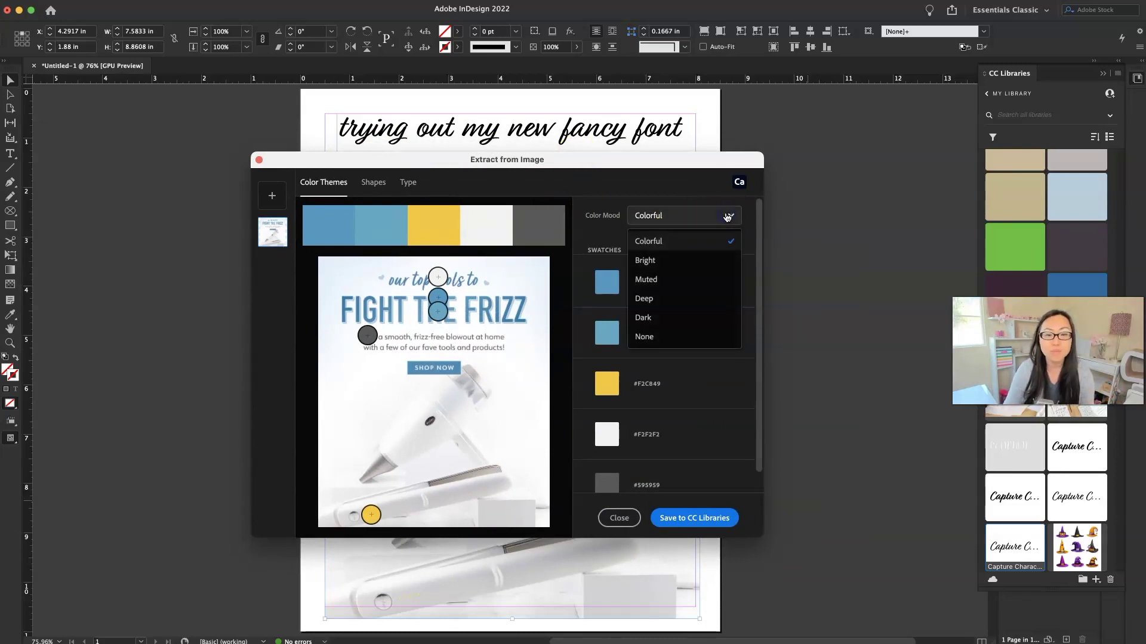
{"action": "left_click", "coordinate": [711, 261]}
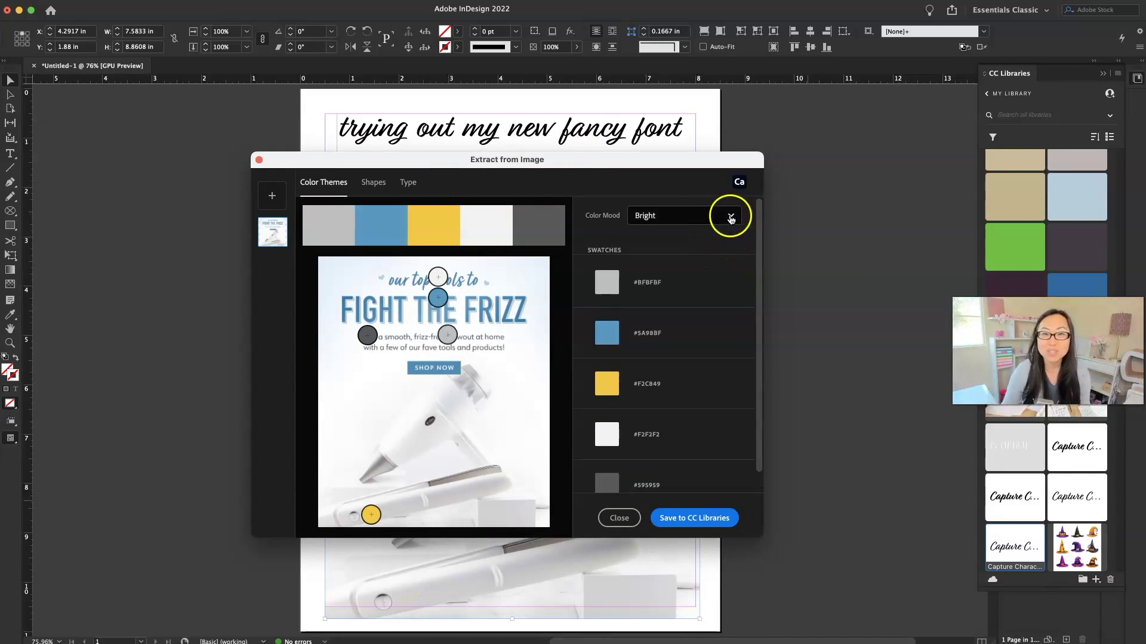
{"action": "left_click", "coordinate": [12, 315]}
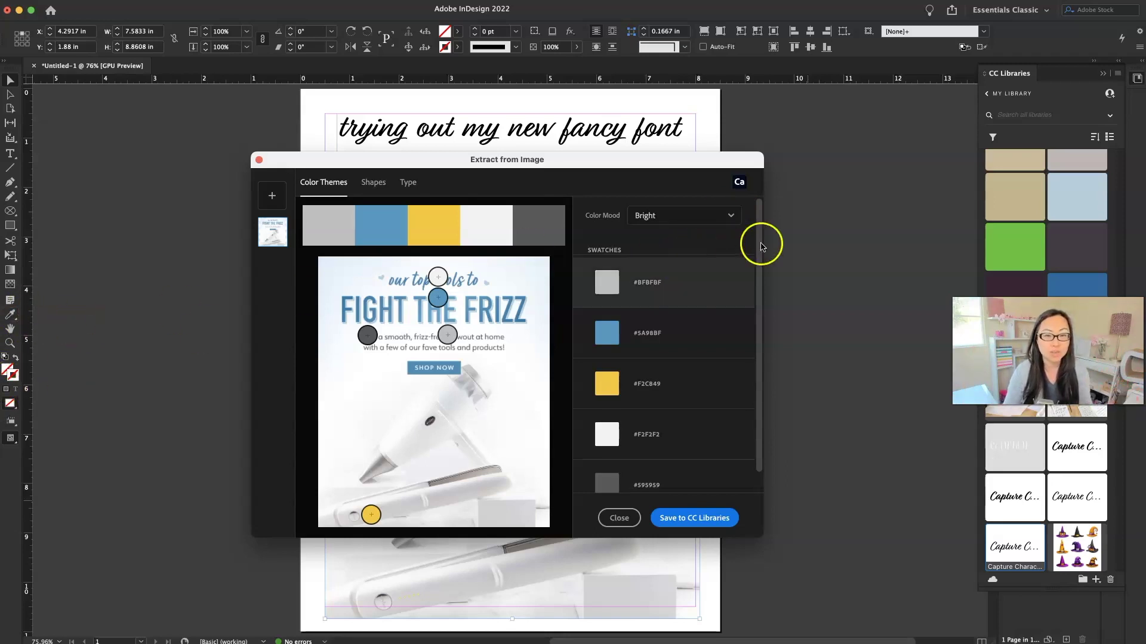
{"action": "left_click", "coordinate": [723, 216]}
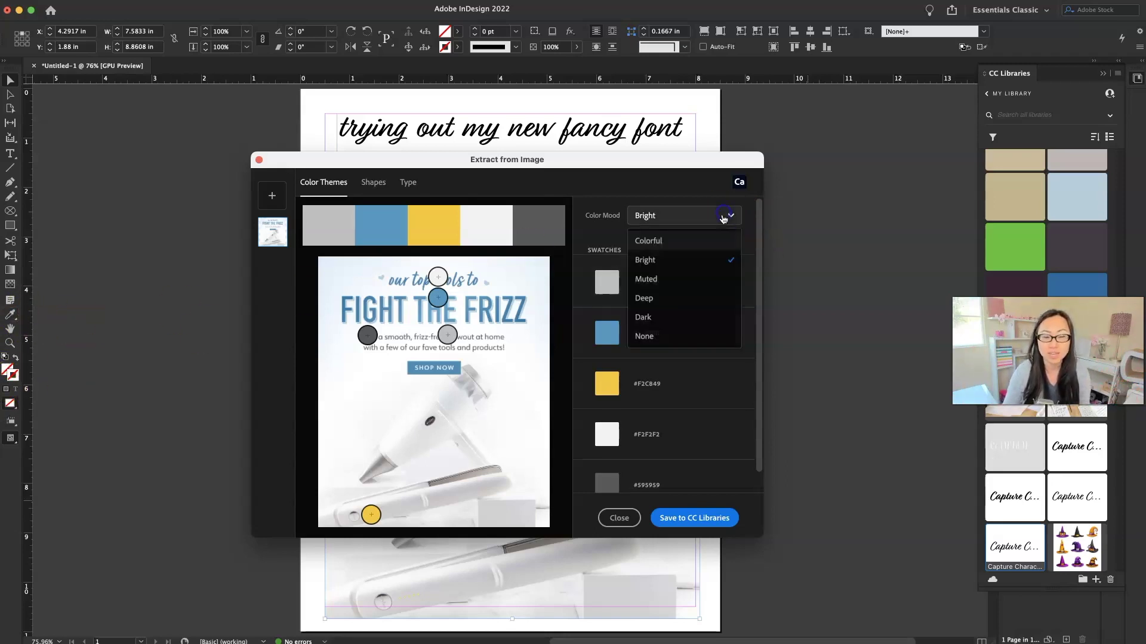
{"action": "left_click", "coordinate": [671, 279]}
{"action": "left_click", "coordinate": [704, 216]}
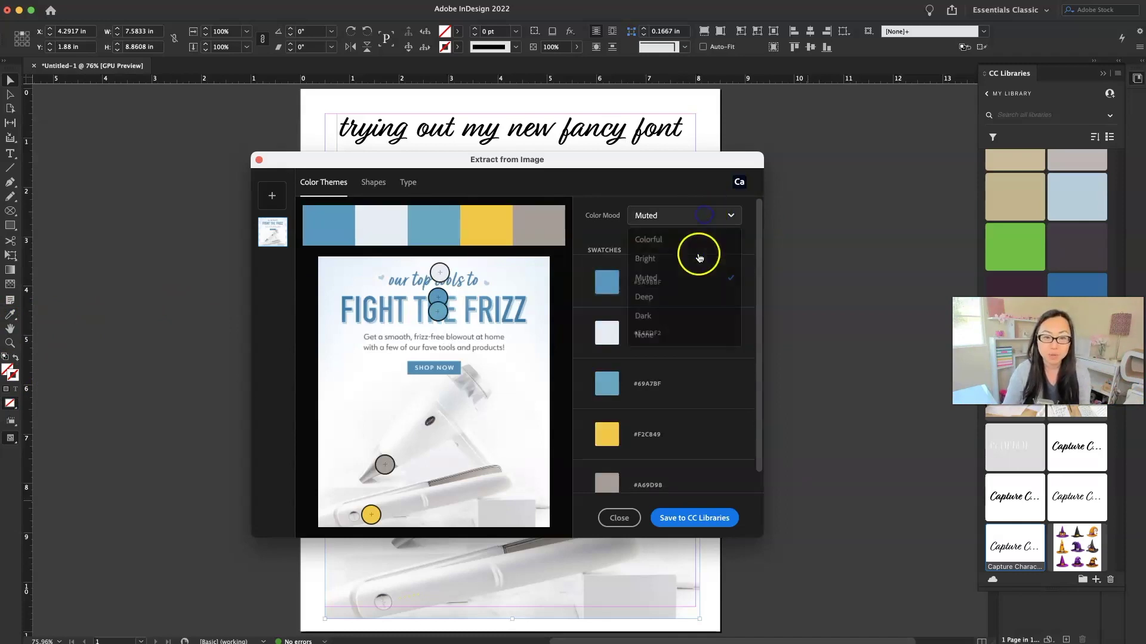
{"action": "left_click", "coordinate": [684, 299]}
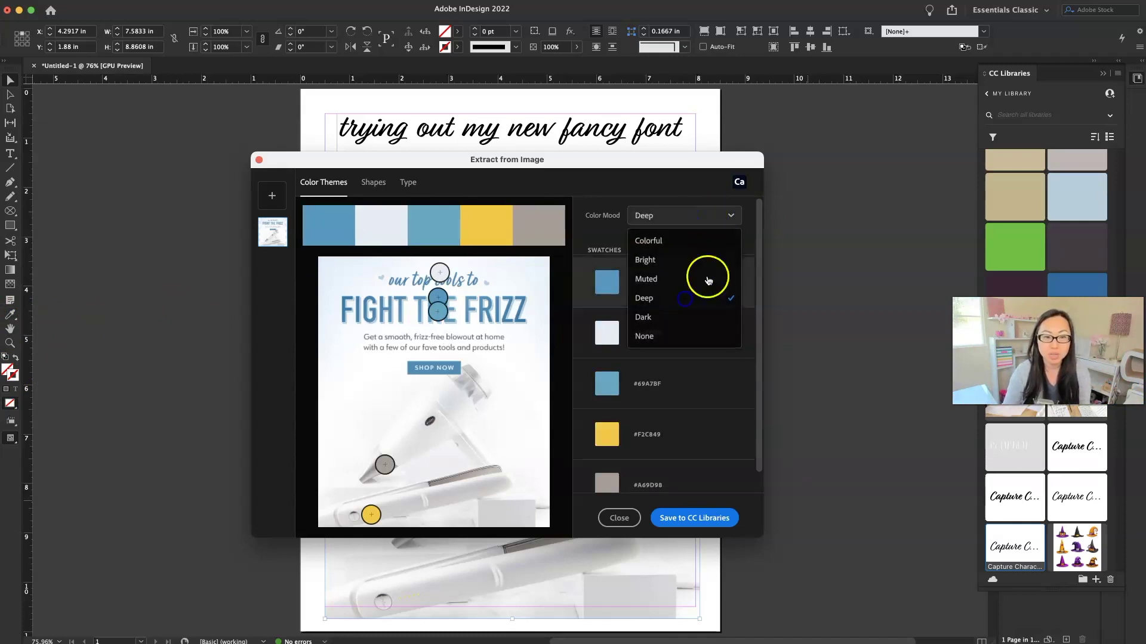
{"action": "left_click", "coordinate": [716, 216]}
{"action": "left_click", "coordinate": [693, 320]}
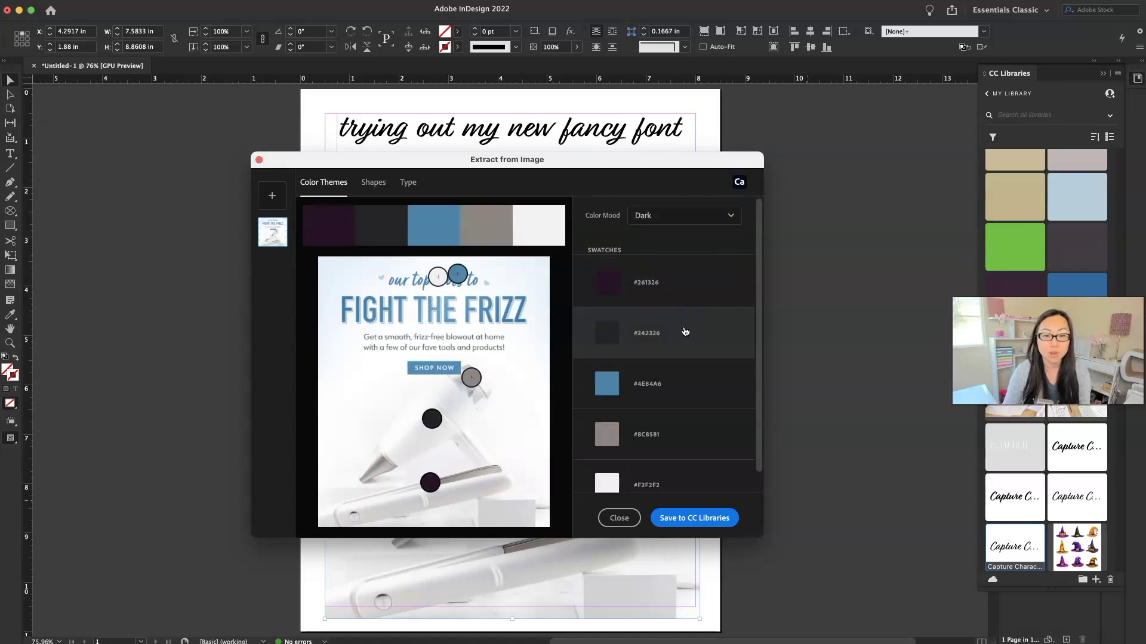
{"action": "left_click", "coordinate": [699, 216]}
{"action": "left_click", "coordinate": [701, 304]}
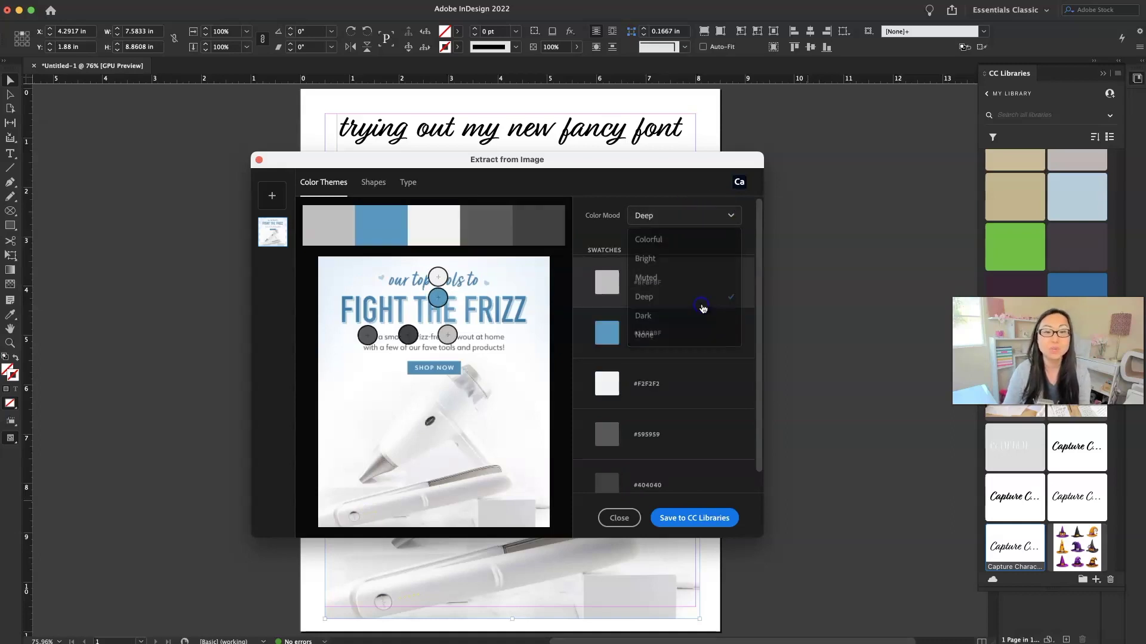
{"action": "left_click", "coordinate": [708, 217]}
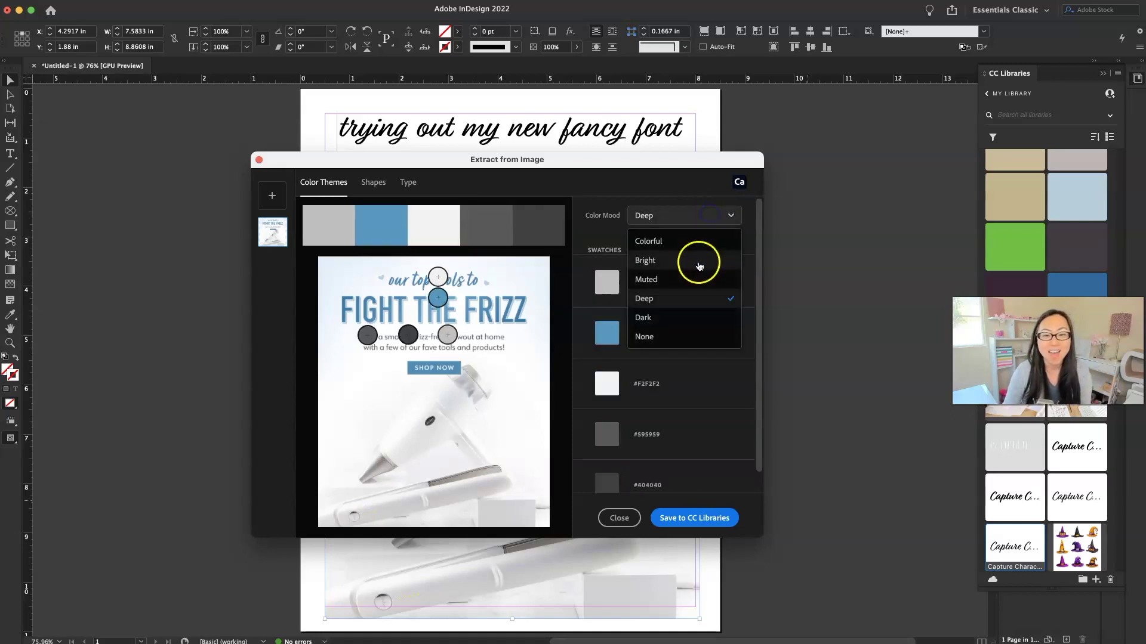
{"action": "left_click", "coordinate": [686, 336]}
{"action": "scroll", "coordinate": [658, 480], "scroll_direction": "down", "scroll_amount": 2}
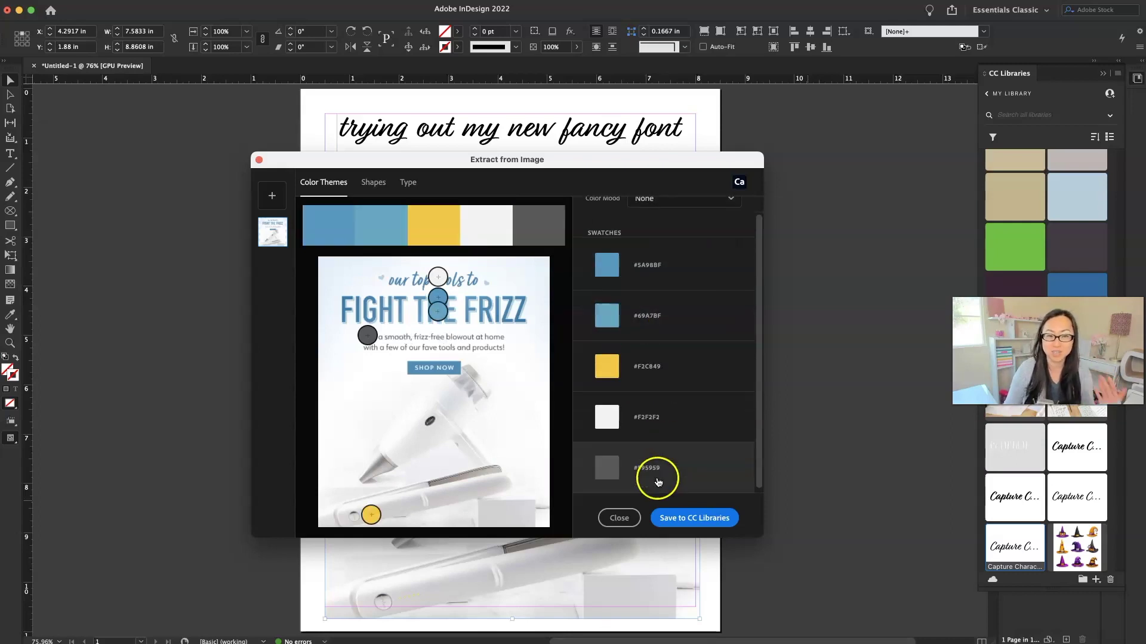
{"action": "left_click", "coordinate": [680, 519]}
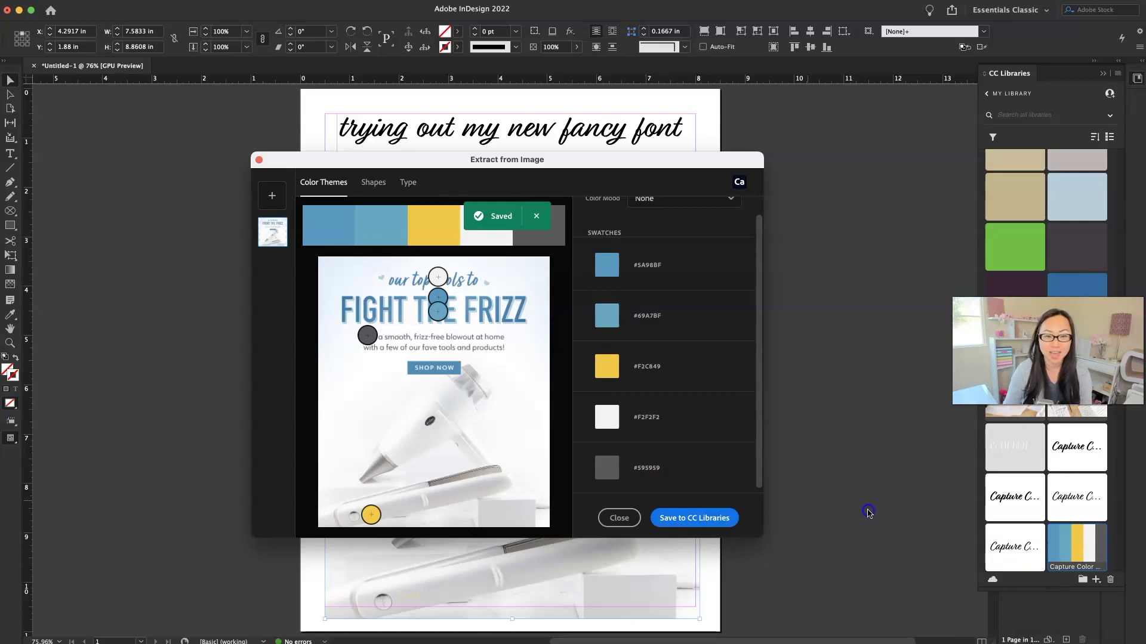
{"action": "left_click", "coordinate": [259, 160]}
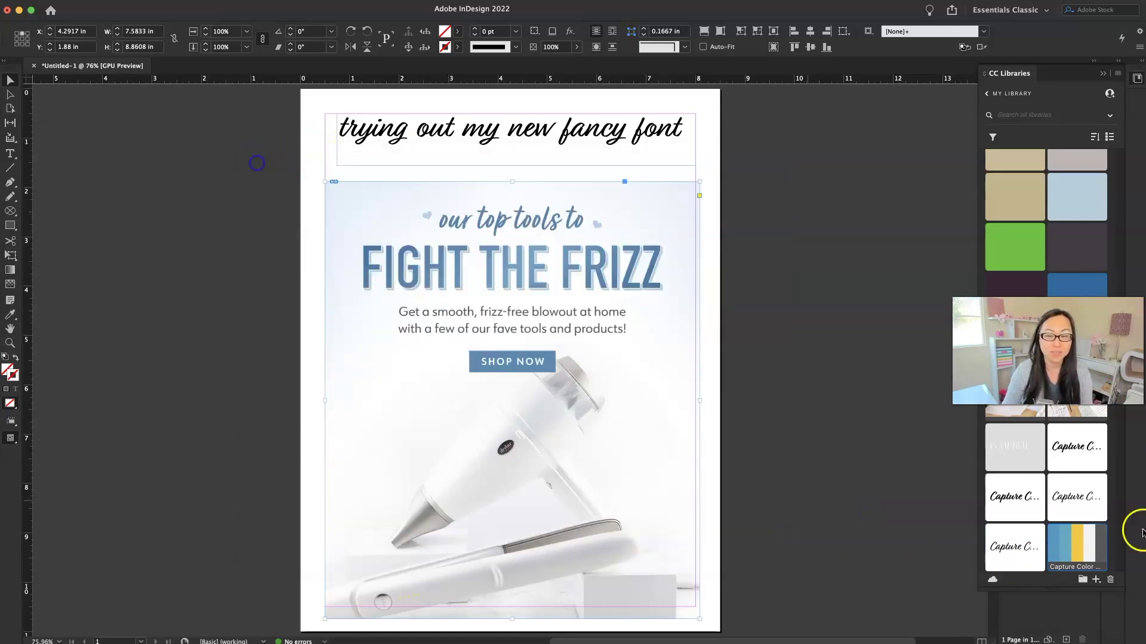
{"action": "left_click", "coordinate": [1063, 549]}
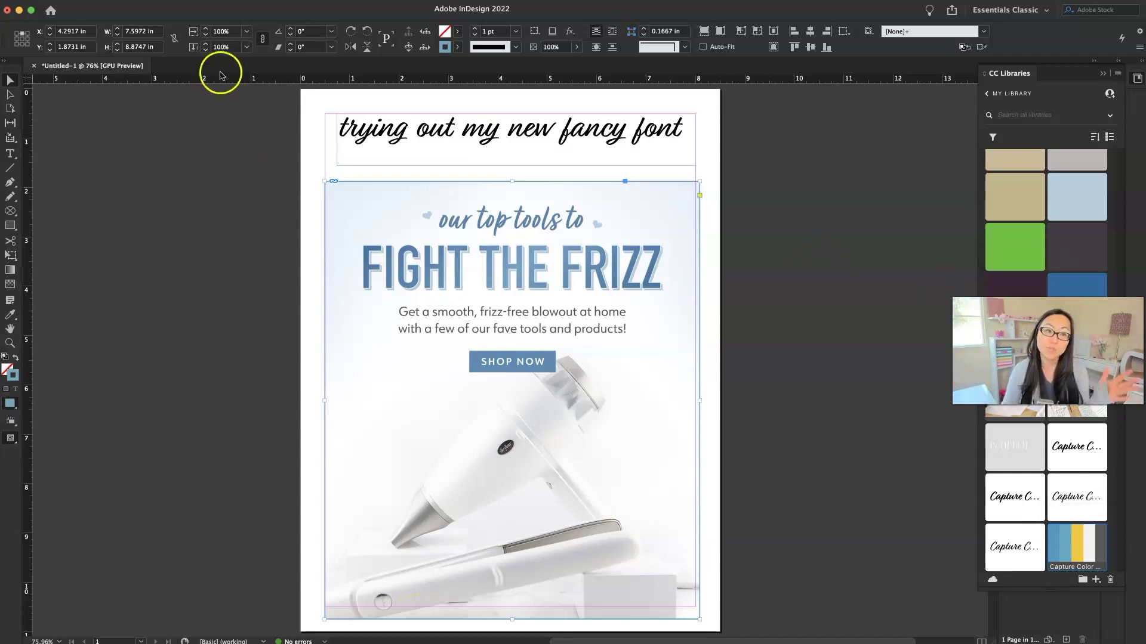
{"action": "left_click", "coordinate": [191, 189]}
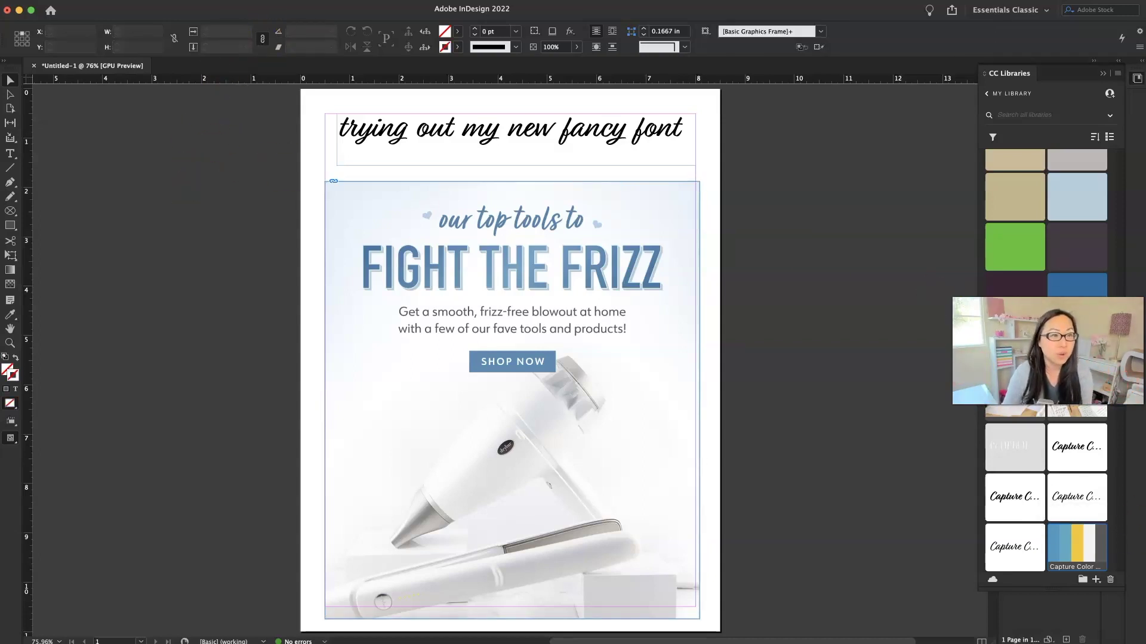
{"action": "mouse_move", "coordinate": [257, 7]}
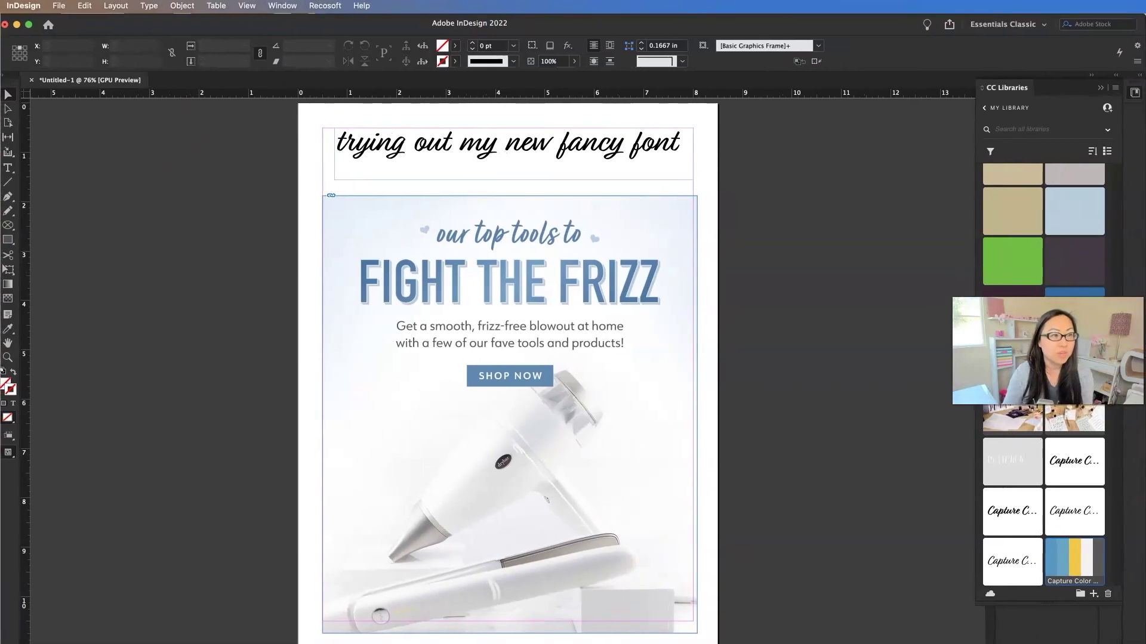
{"action": "left_click", "coordinate": [282, 7]}
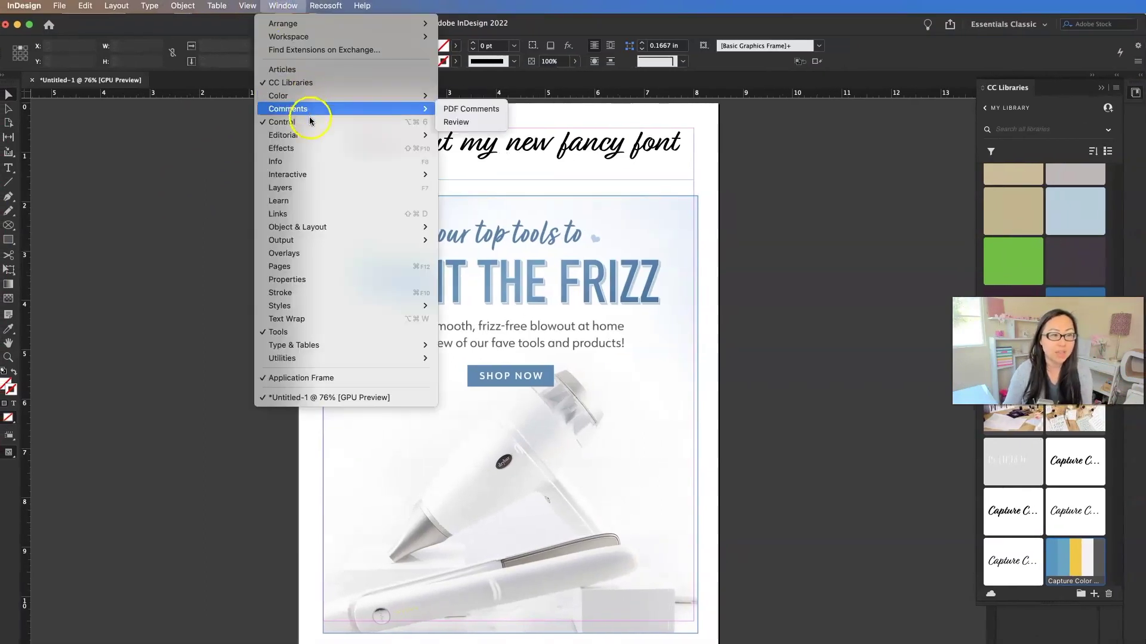
{"action": "left_click", "coordinate": [289, 84]}
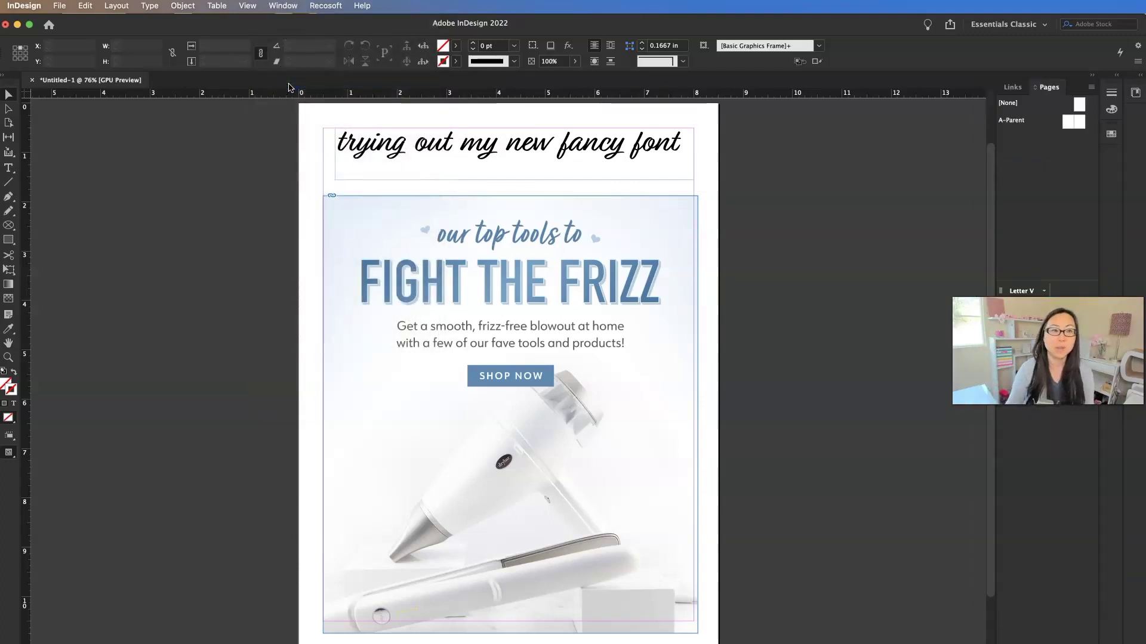
{"action": "left_click", "coordinate": [281, 6]}
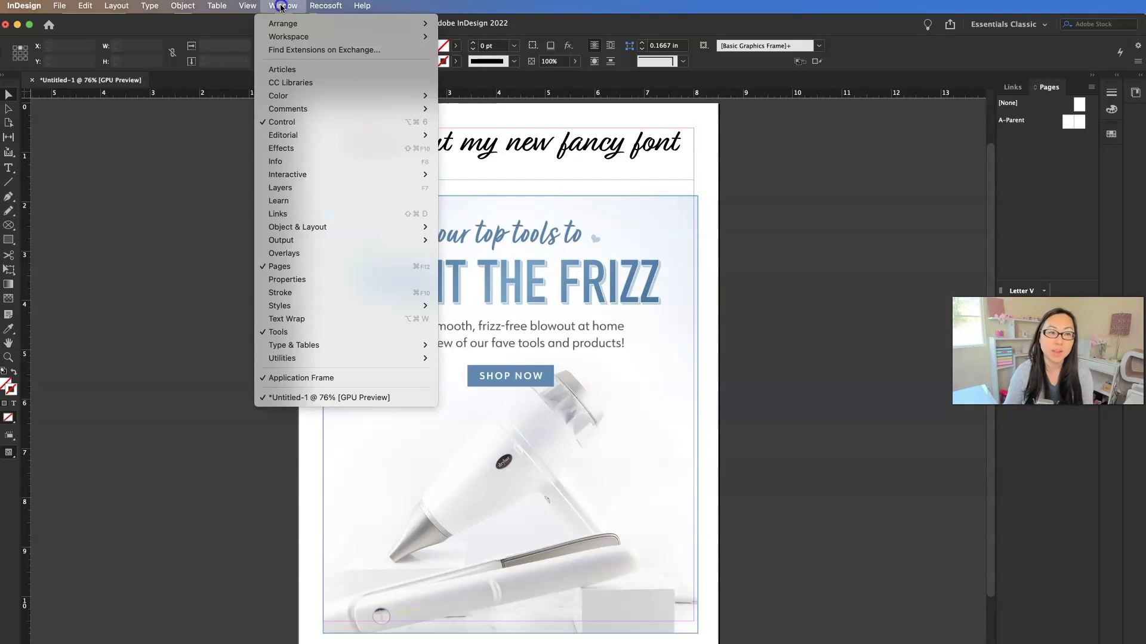
{"action": "left_click", "coordinate": [283, 85]}
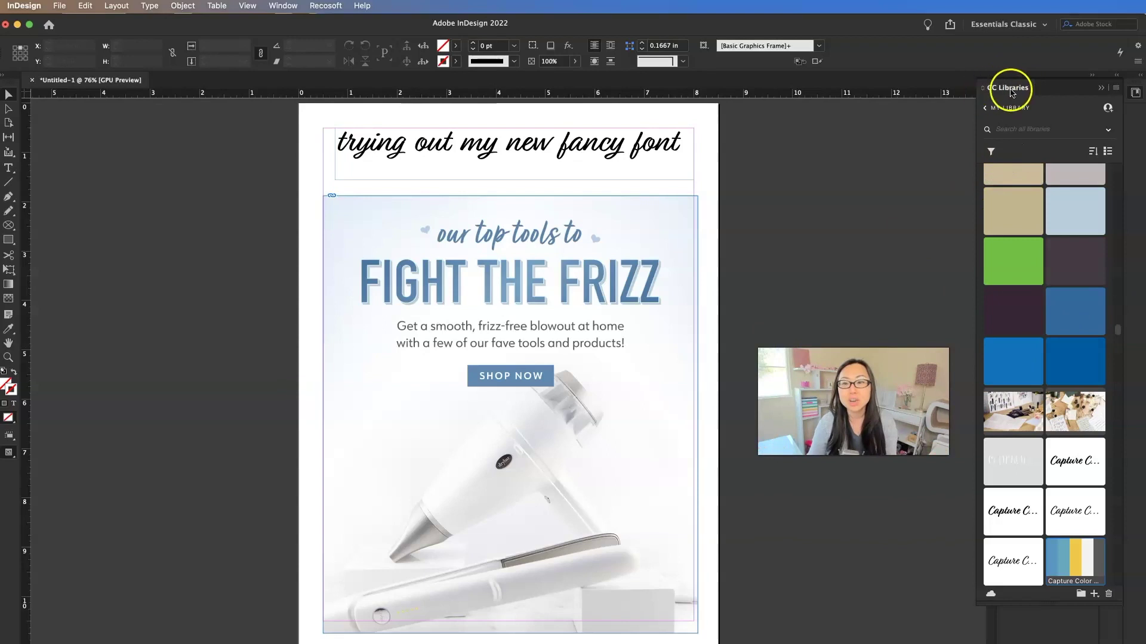
{"action": "left_click", "coordinate": [283, 6]}
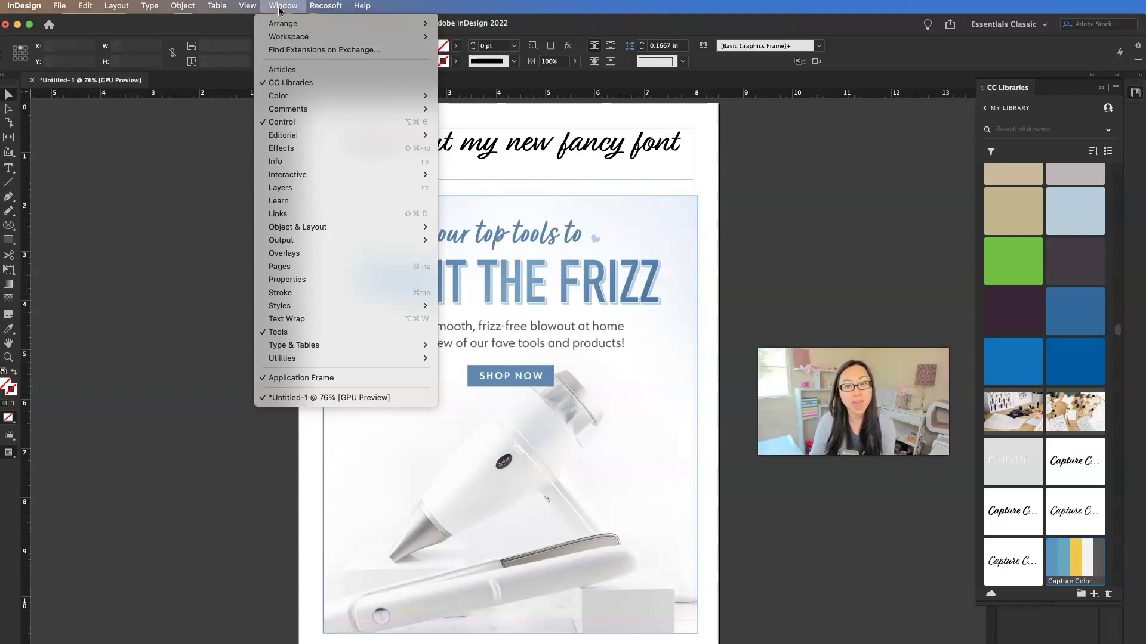
{"action": "mouse_move", "coordinate": [325, 6]}
{"action": "left_click", "coordinate": [175, 12]}
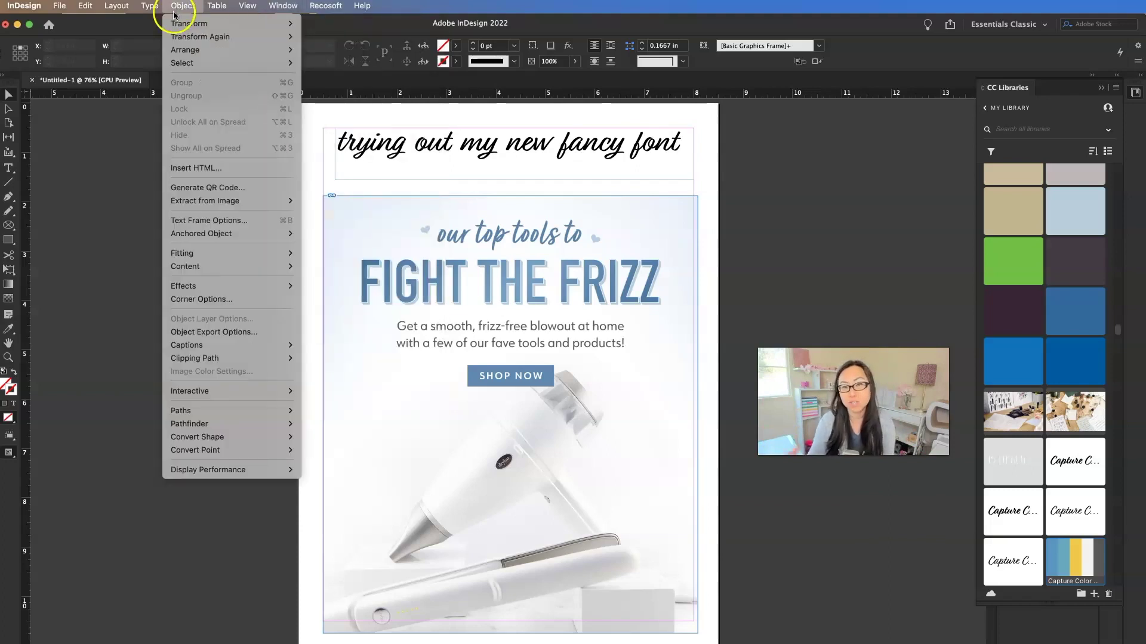
{"action": "left_click", "coordinate": [865, 215]}
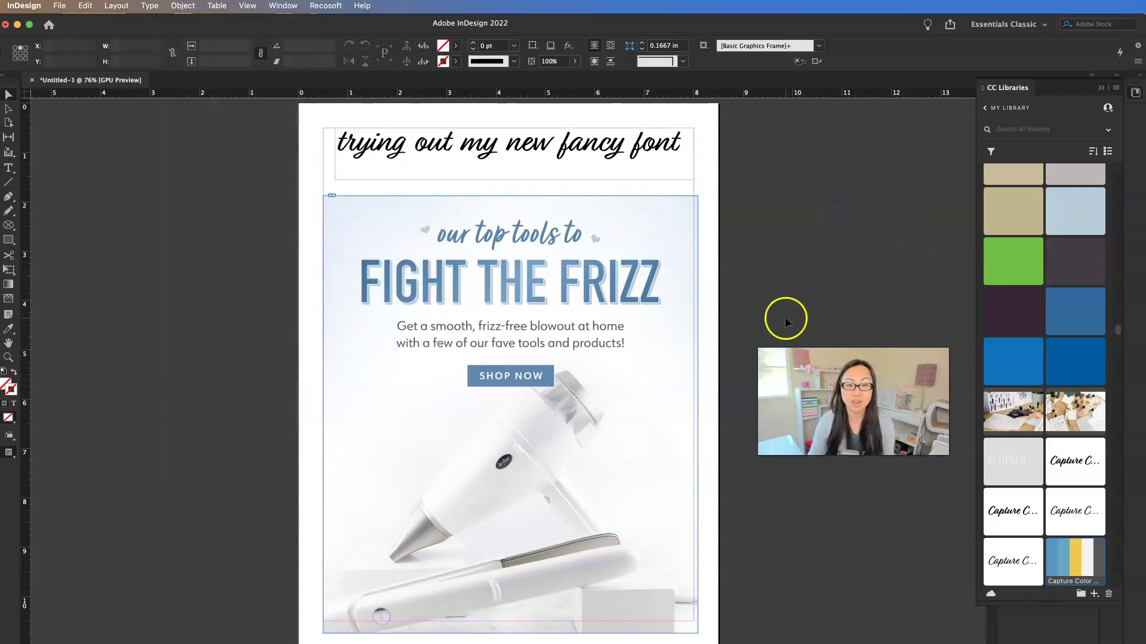
Open Extract from Image > Shapes on the ad image
{"action": "right_click", "coordinate": [680, 247]}
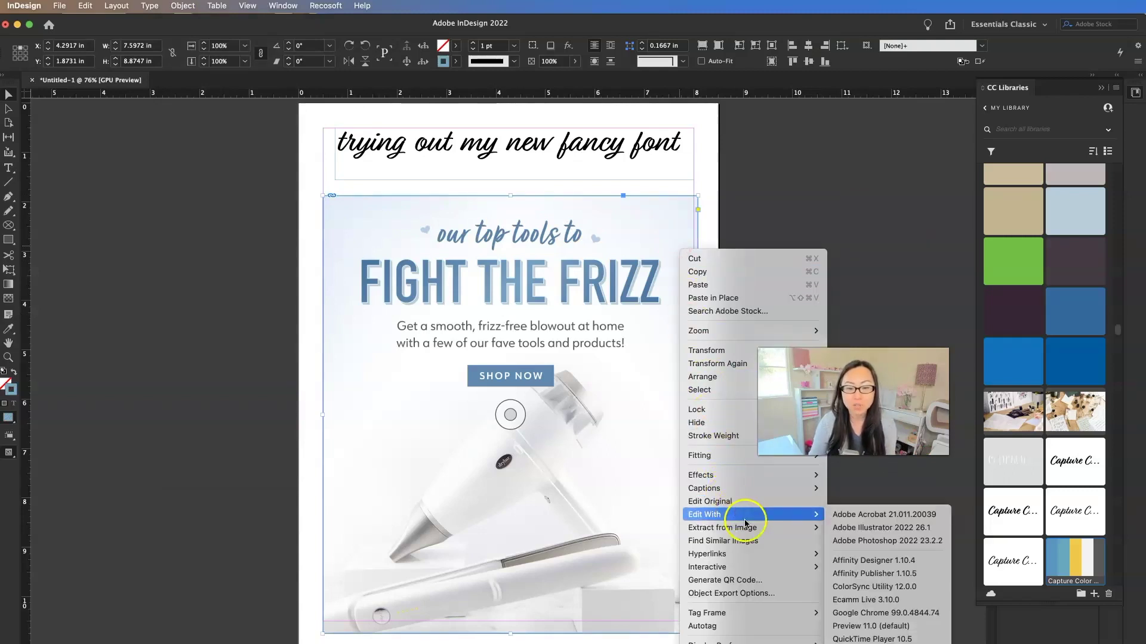
{"action": "mouse_move", "coordinate": [808, 527]}
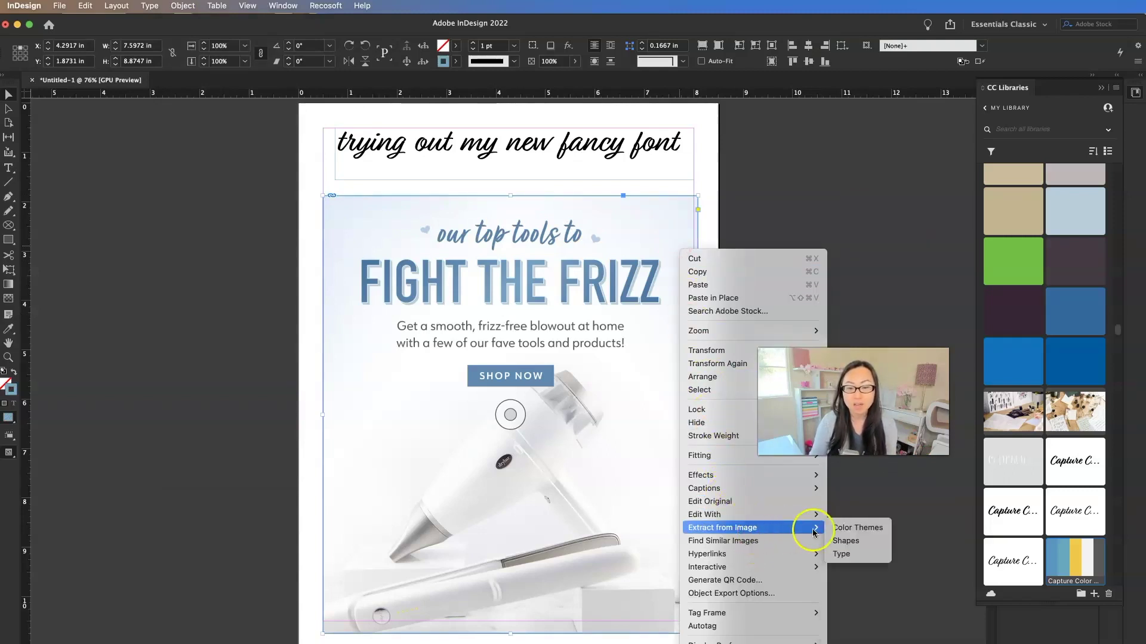
{"action": "left_click", "coordinate": [873, 541]}
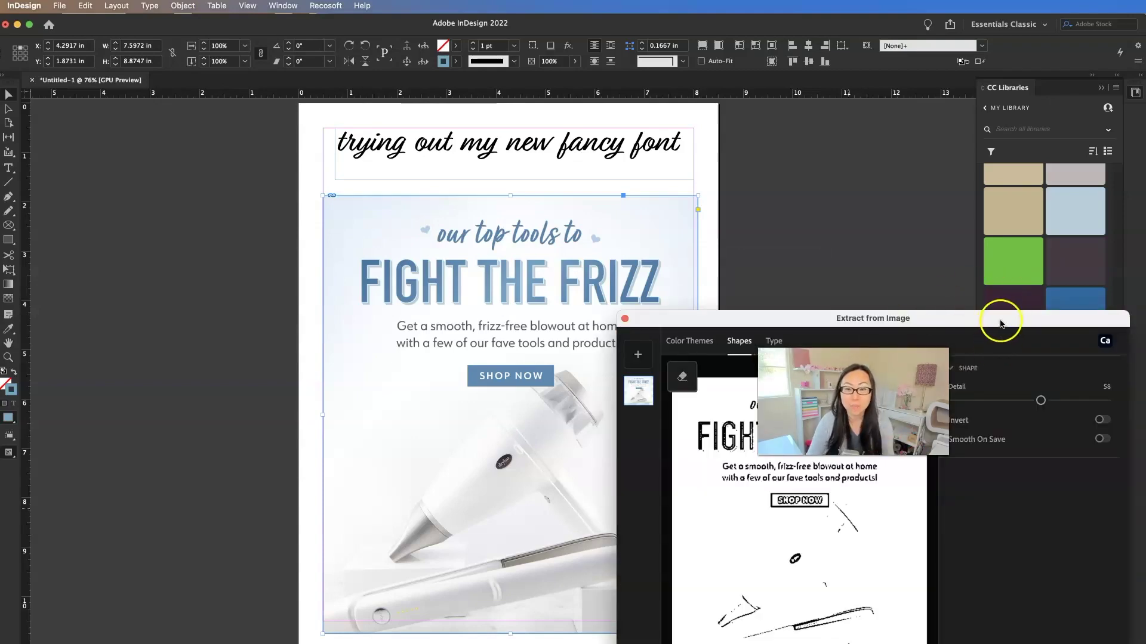
{"action": "left_click_drag", "start_coordinate": [999, 320], "coordinate": [621, 112]}
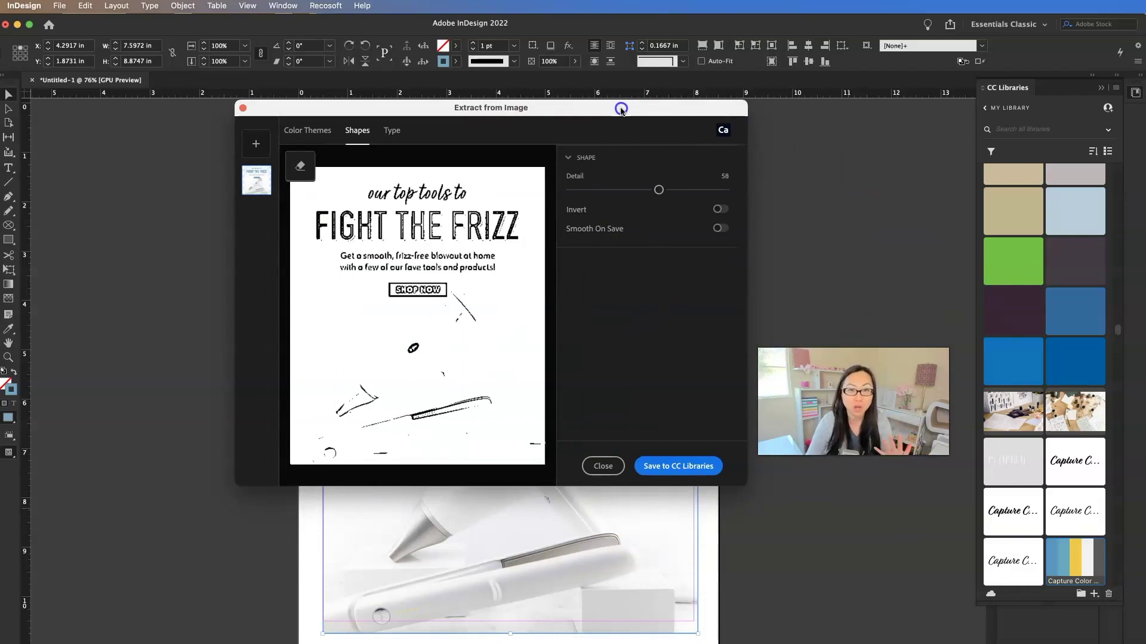
{"action": "left_click_drag", "start_coordinate": [621, 110], "coordinate": [622, 109]}
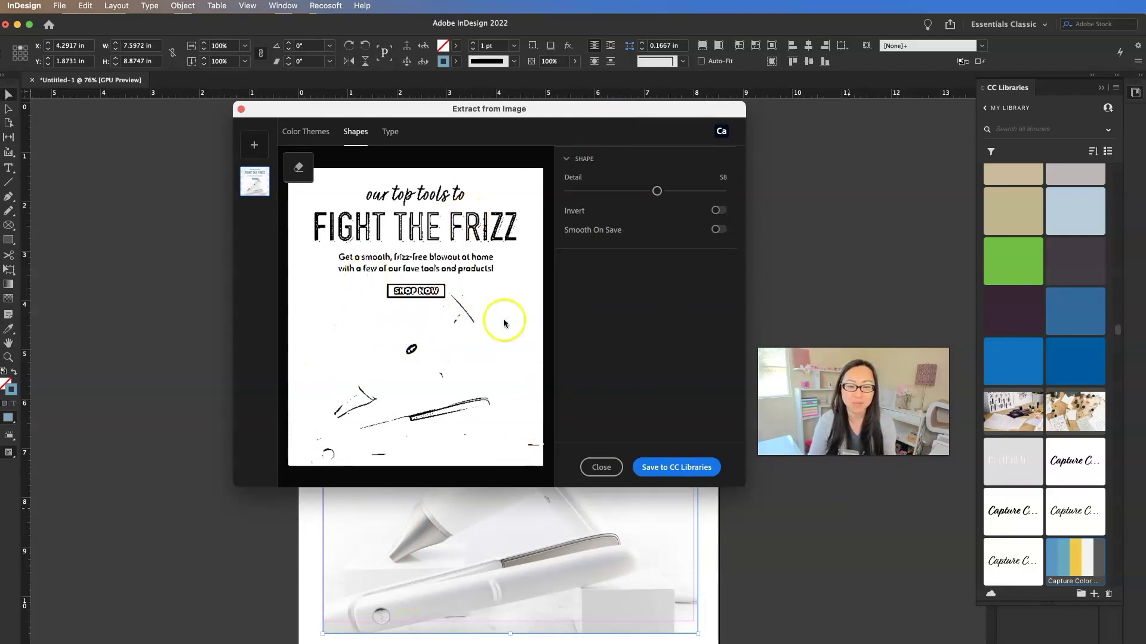
Set shape Detail to 100, leave Invert off, and turn off Smooth On Save
{"action": "left_click_drag", "start_coordinate": [657, 191], "coordinate": [731, 195]}
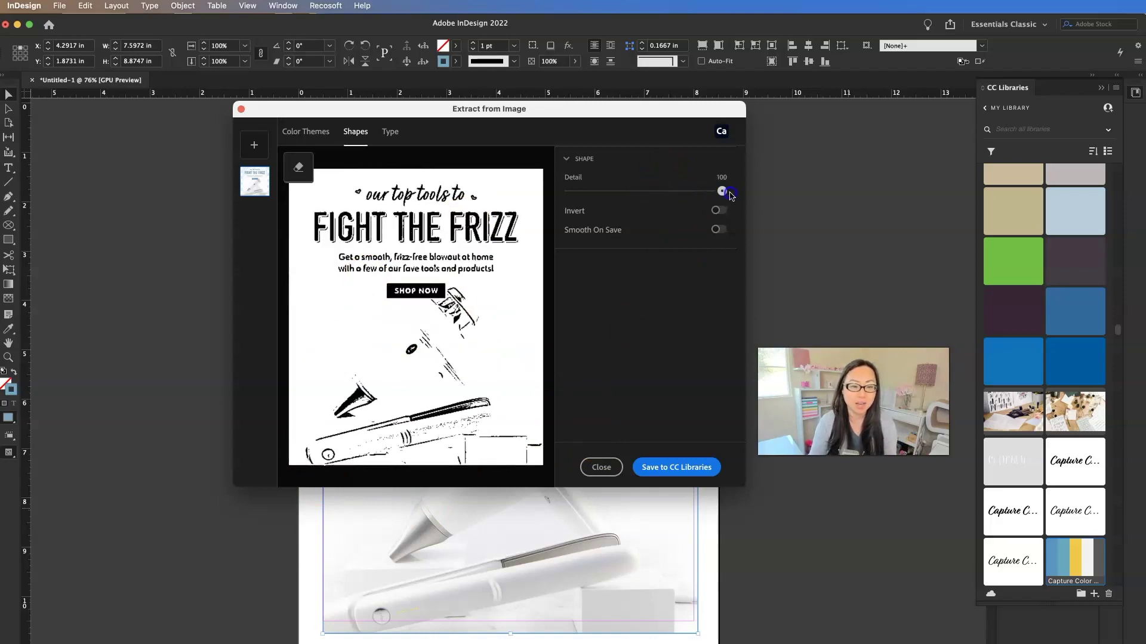
{"action": "left_click_drag", "start_coordinate": [634, 127], "coordinate": [993, 63]}
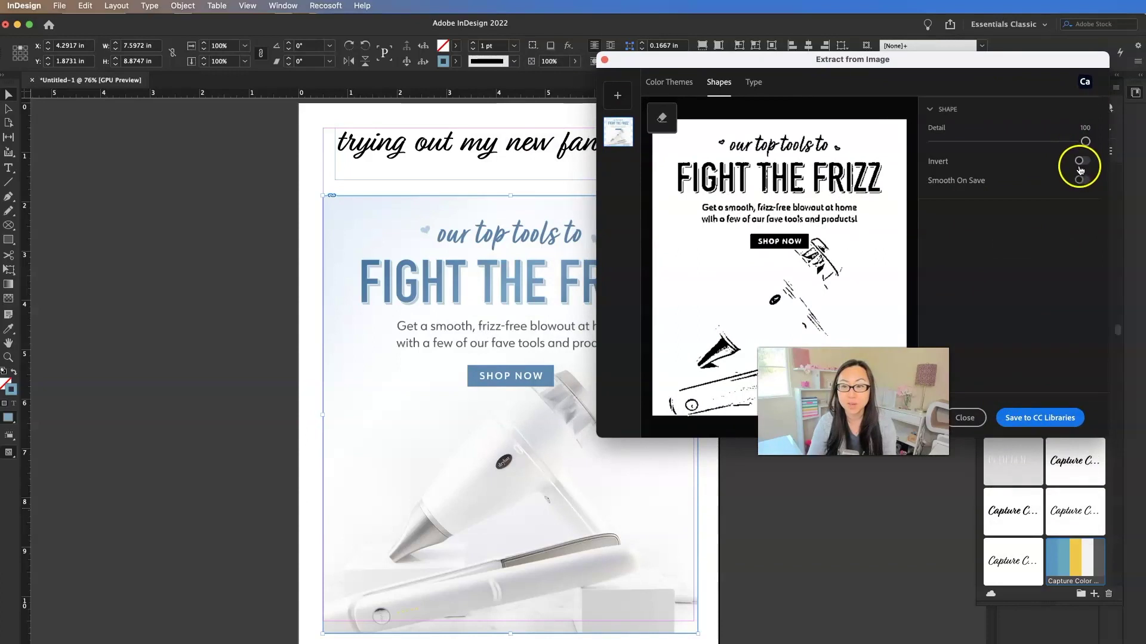
{"action": "left_click", "coordinate": [1081, 161]}
{"action": "left_click", "coordinate": [1081, 162]}
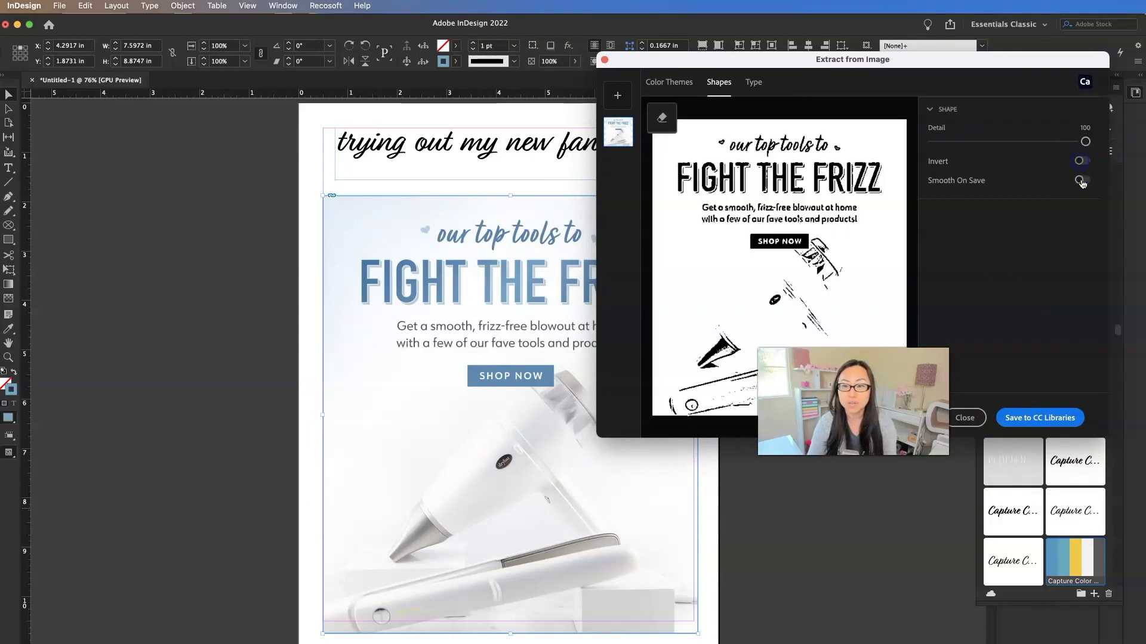
{"action": "left_click", "coordinate": [1080, 180]}
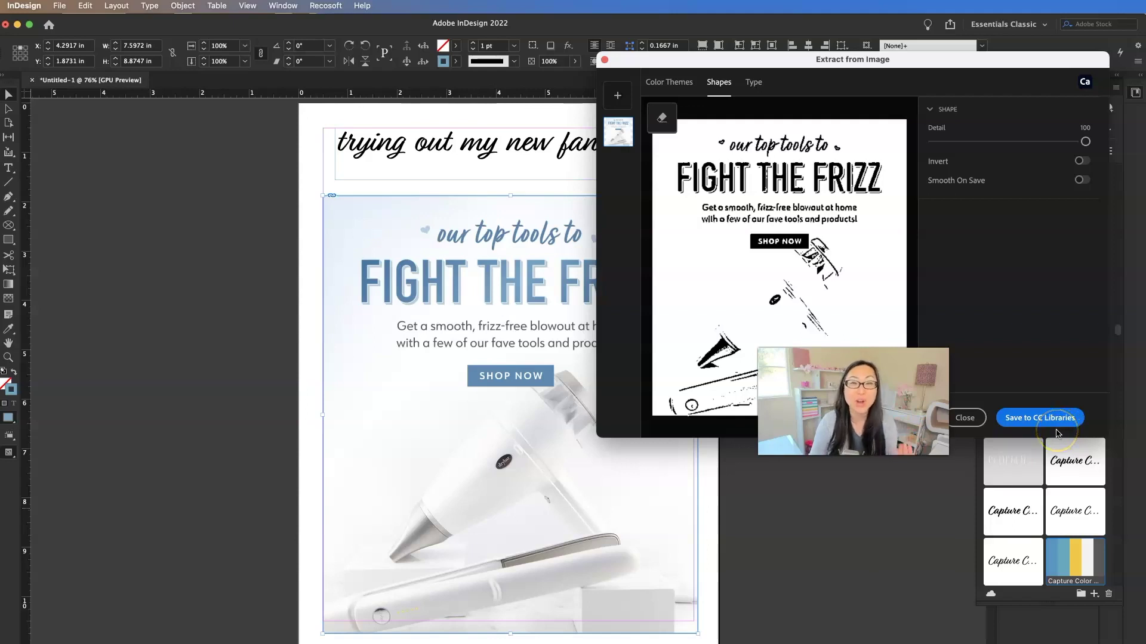
Erase the 'our top tools' and FIGHT THE FRIZZ text, save the shapes to CC Libraries, and close
{"action": "left_click", "coordinate": [662, 118]}
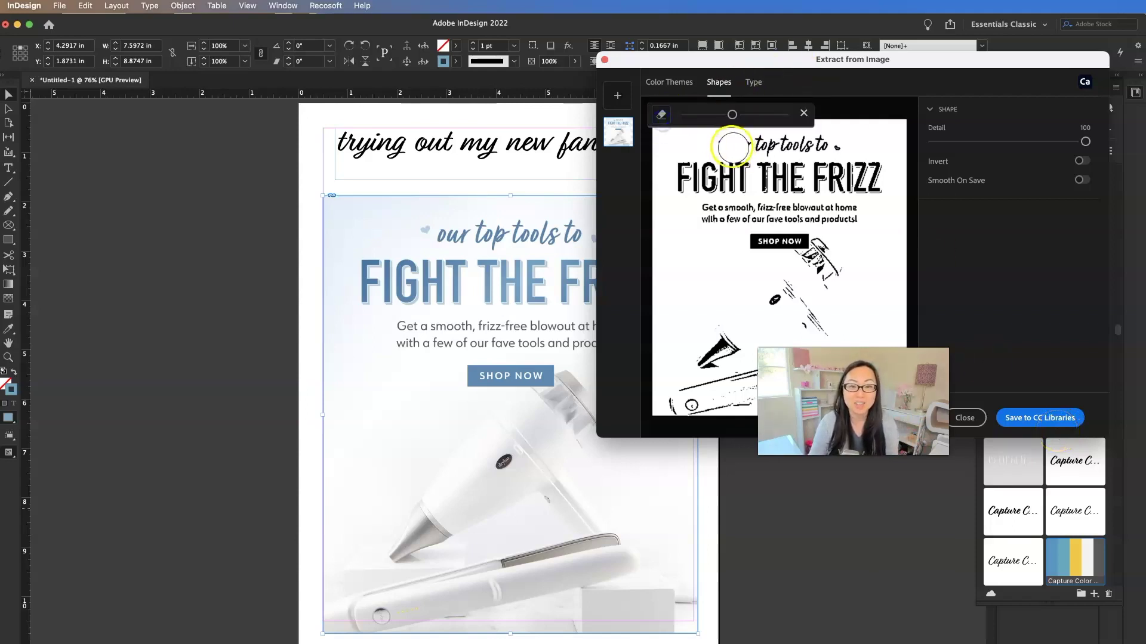
{"action": "left_click_drag", "start_coordinate": [724, 143], "coordinate": [793, 143]}
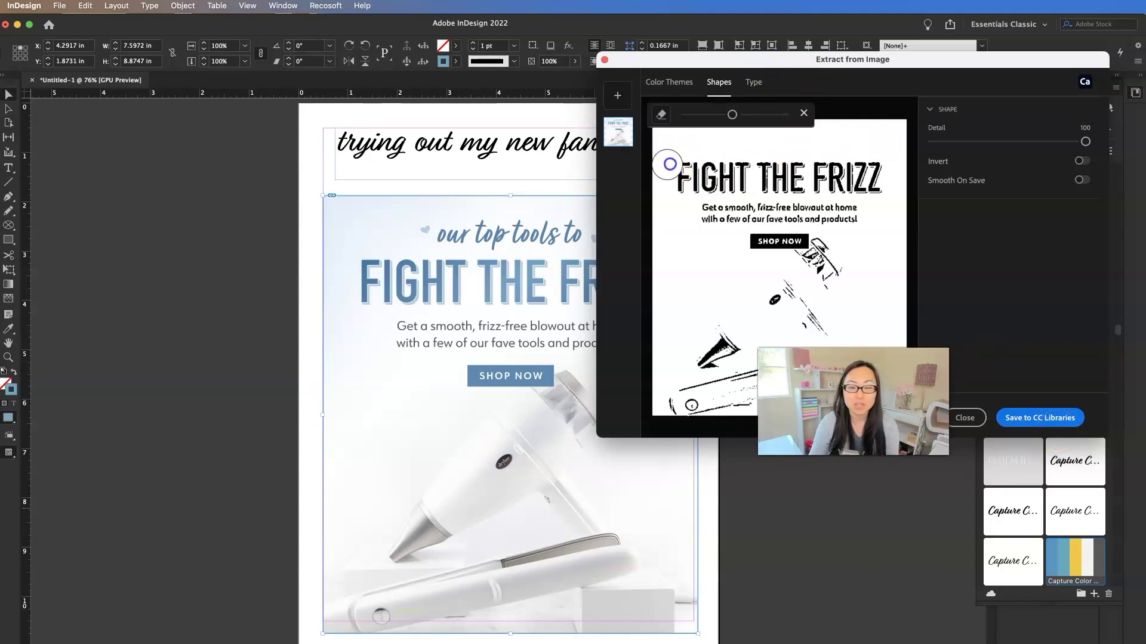
{"action": "mouse_move", "coordinate": [670, 157]}
{"action": "left_mouse_down"}
{"action": "mouse_move", "coordinate": [897, 170]}
{"action": "mouse_move", "coordinate": [849, 185]}
{"action": "mouse_move", "coordinate": [687, 191]}
{"action": "mouse_move", "coordinate": [859, 206]}
{"action": "mouse_move", "coordinate": [710, 211]}
{"action": "mouse_move", "coordinate": [729, 231]}
{"action": "mouse_move", "coordinate": [788, 234]}
{"action": "left_mouse_up"}
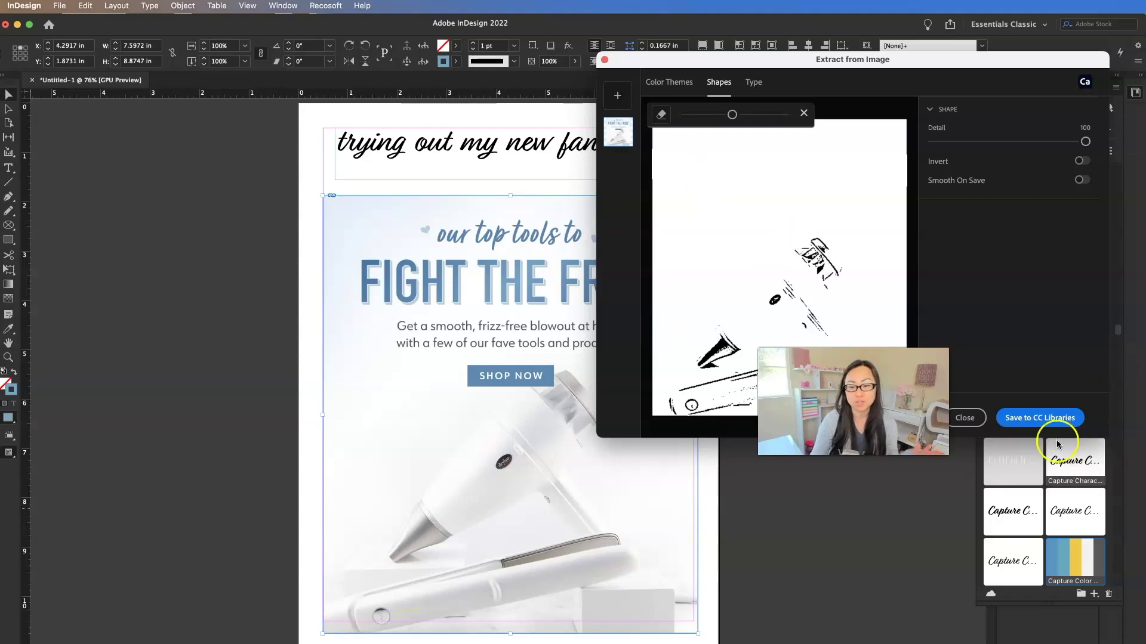
{"action": "left_click", "coordinate": [1046, 419]}
{"action": "left_click", "coordinate": [970, 418]}
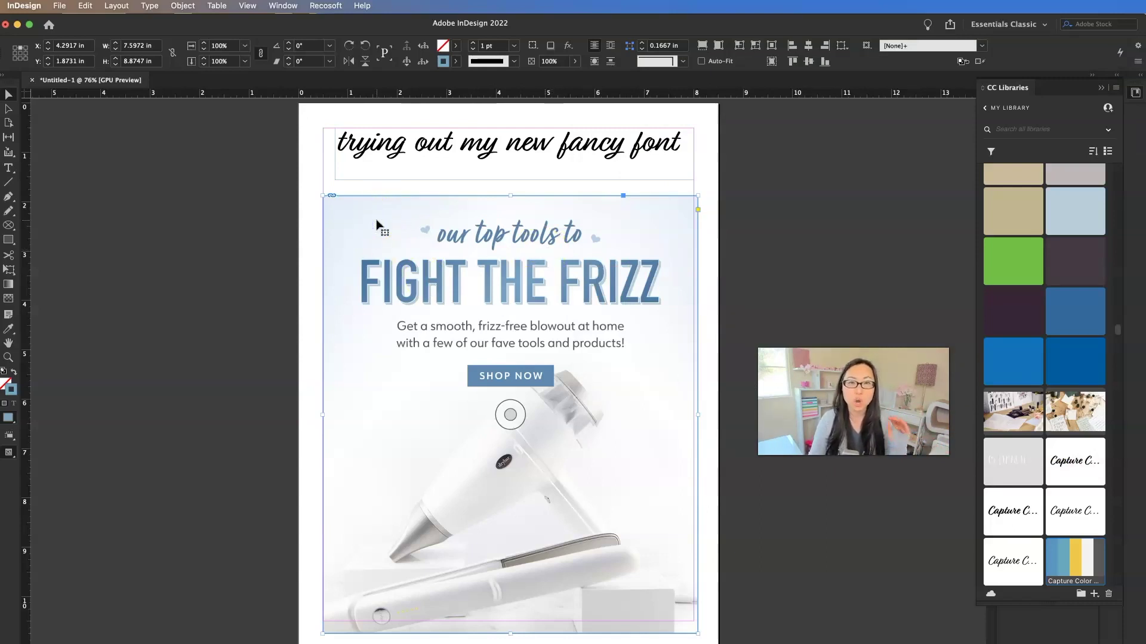
Sample a blue, white and yellow colour theme from the ad with the Color Theme Tool
{"action": "left_click", "coordinate": [209, 246]}
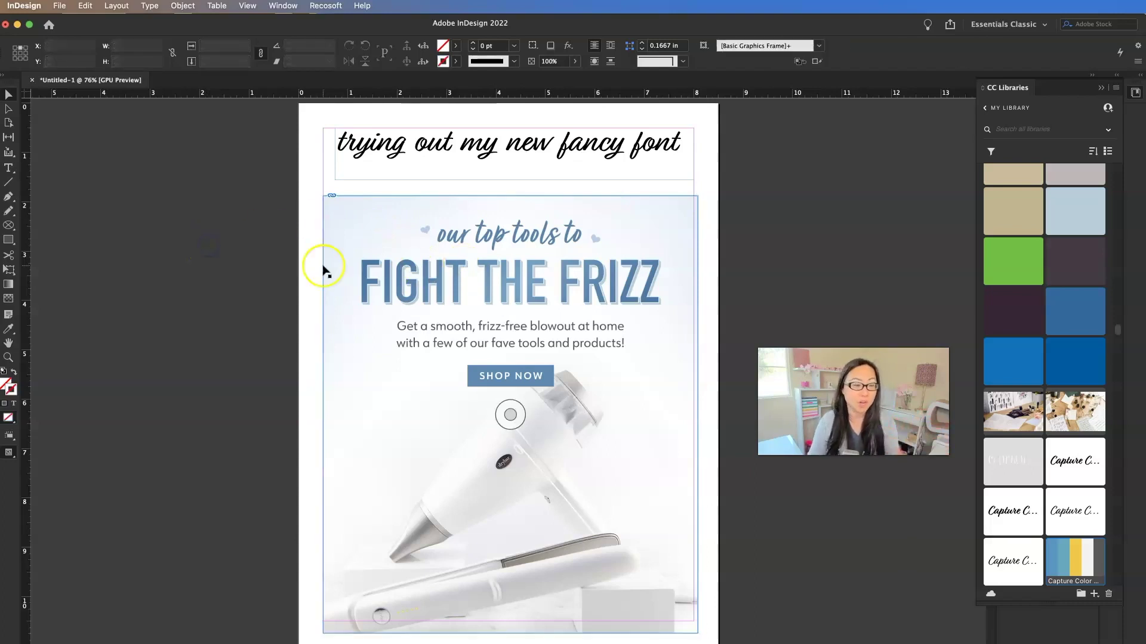
{"action": "left_click", "coordinate": [11, 330]}
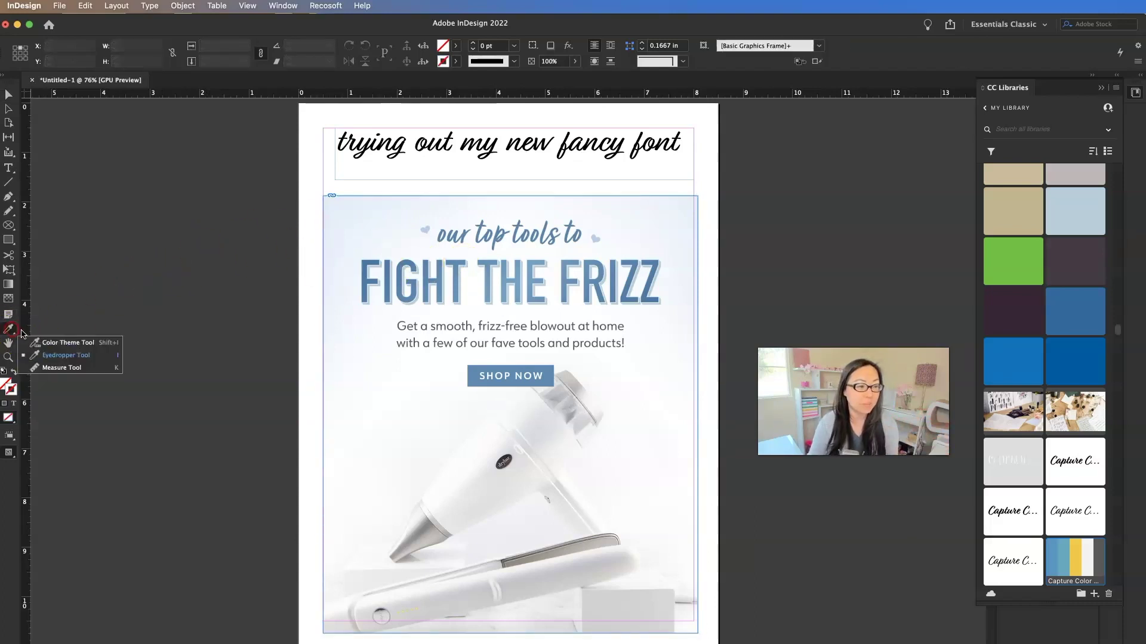
{"action": "left_click", "coordinate": [71, 356]}
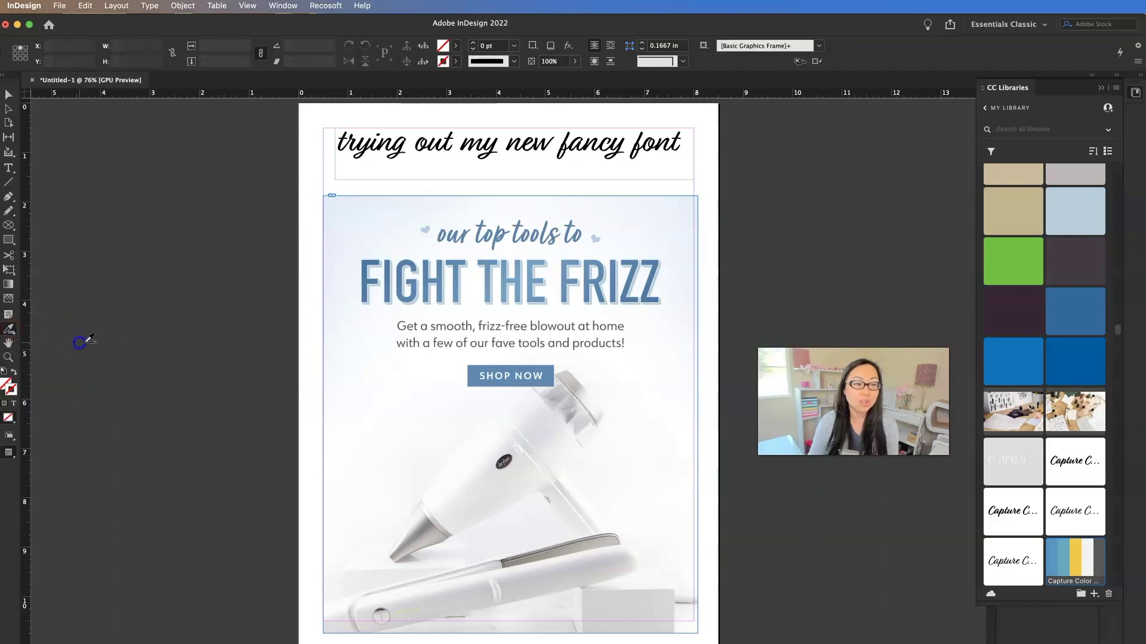
{"action": "left_click", "coordinate": [371, 234]}
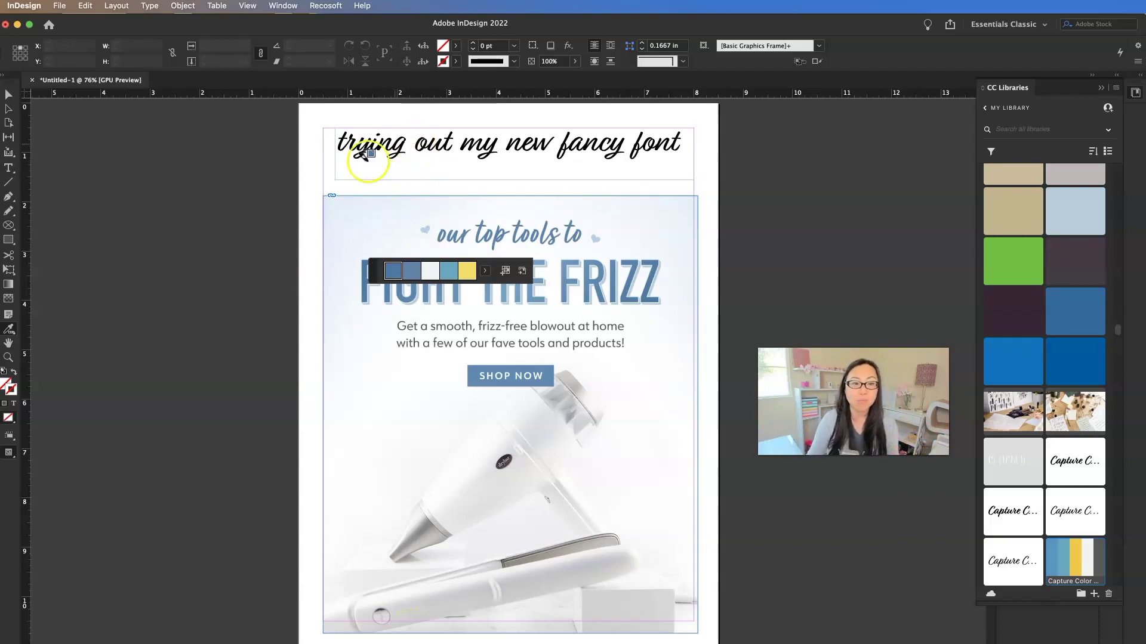
{"action": "left_click", "coordinate": [13, 109]}
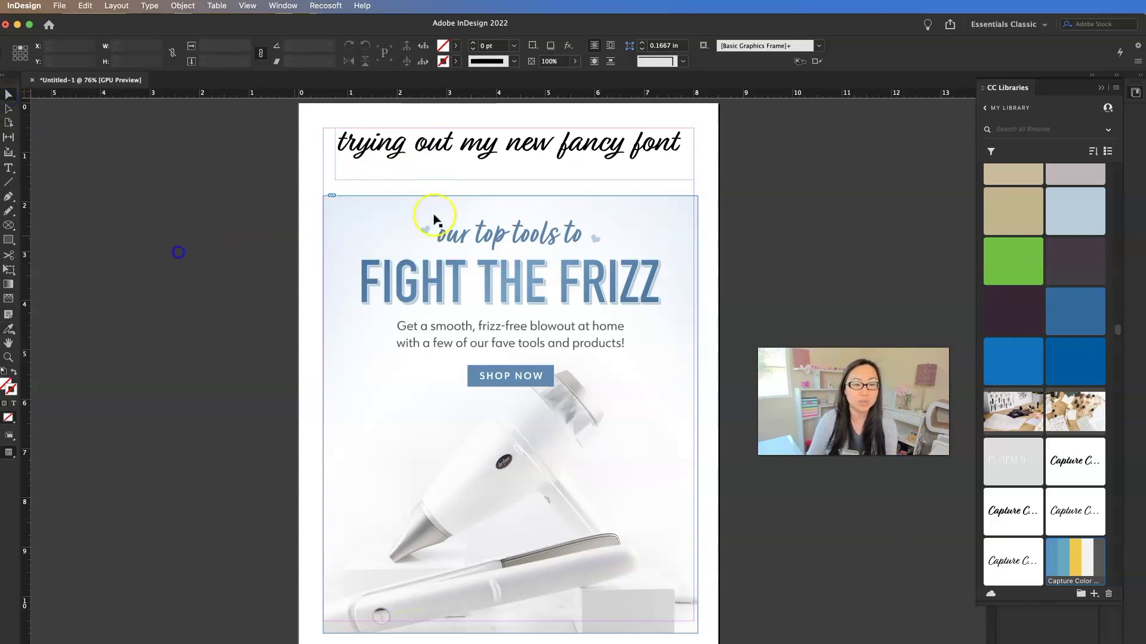
Select the ad frame, dismiss its options menu, and sample its colour theme again
{"action": "right_click", "coordinate": [648, 222]}
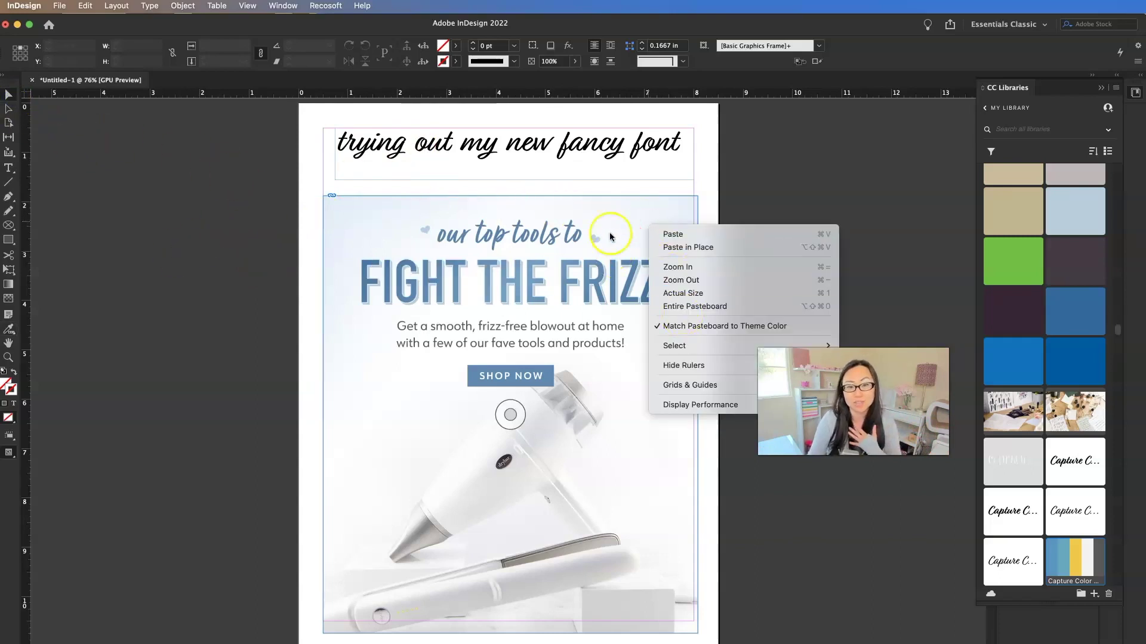
{"action": "left_click", "coordinate": [636, 226]}
{"action": "right_click", "coordinate": [639, 227]}
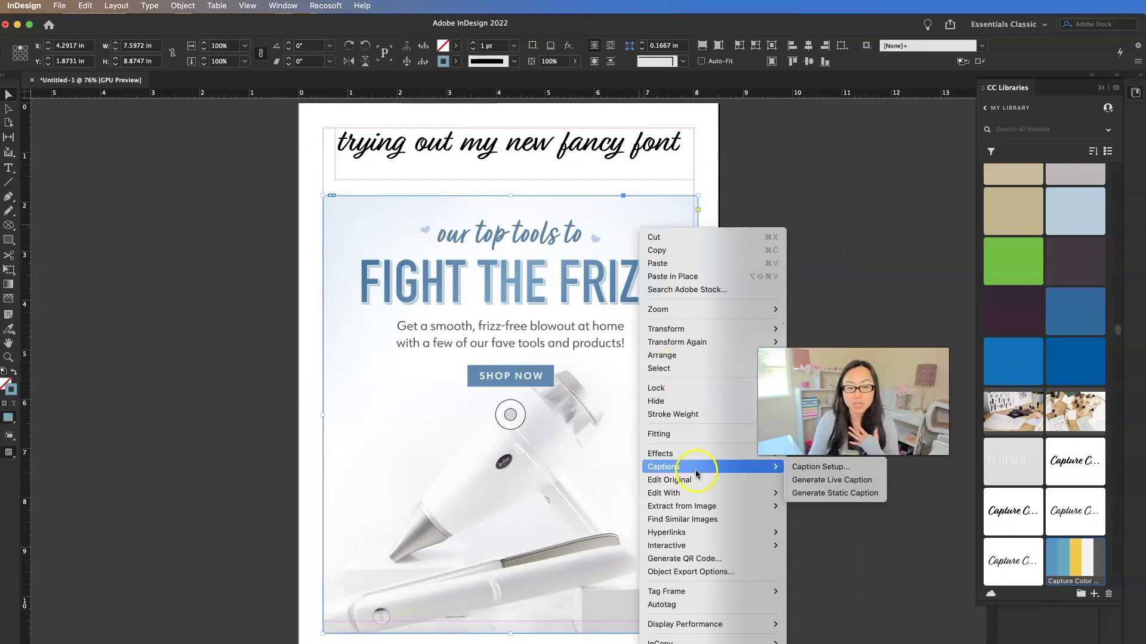
{"action": "mouse_move", "coordinate": [710, 506]}
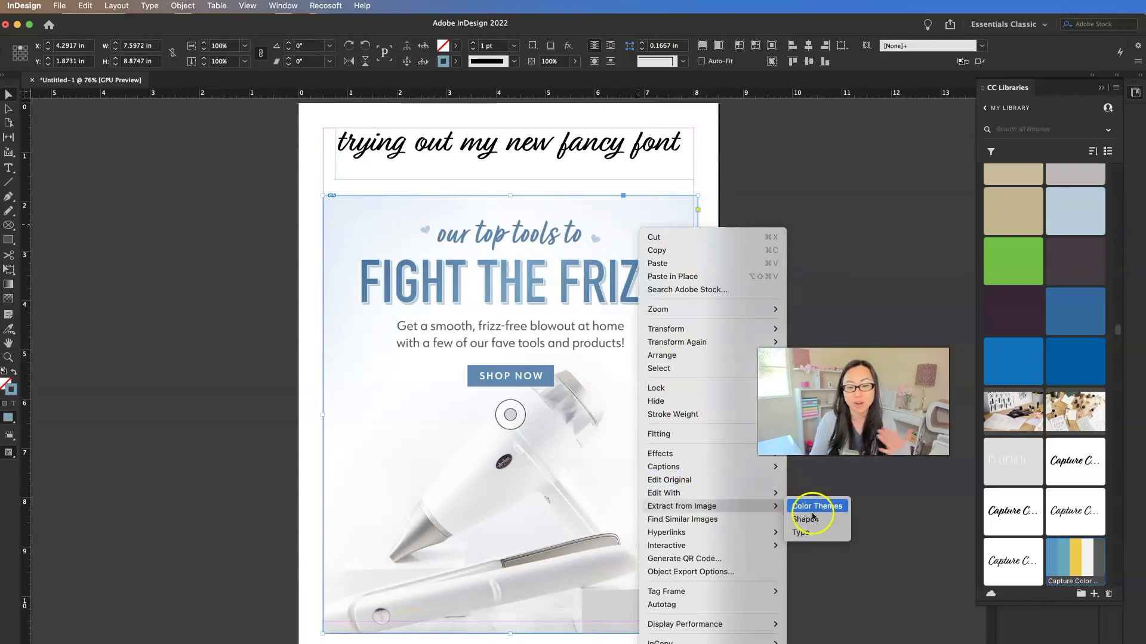
{"action": "left_click", "coordinate": [904, 270]}
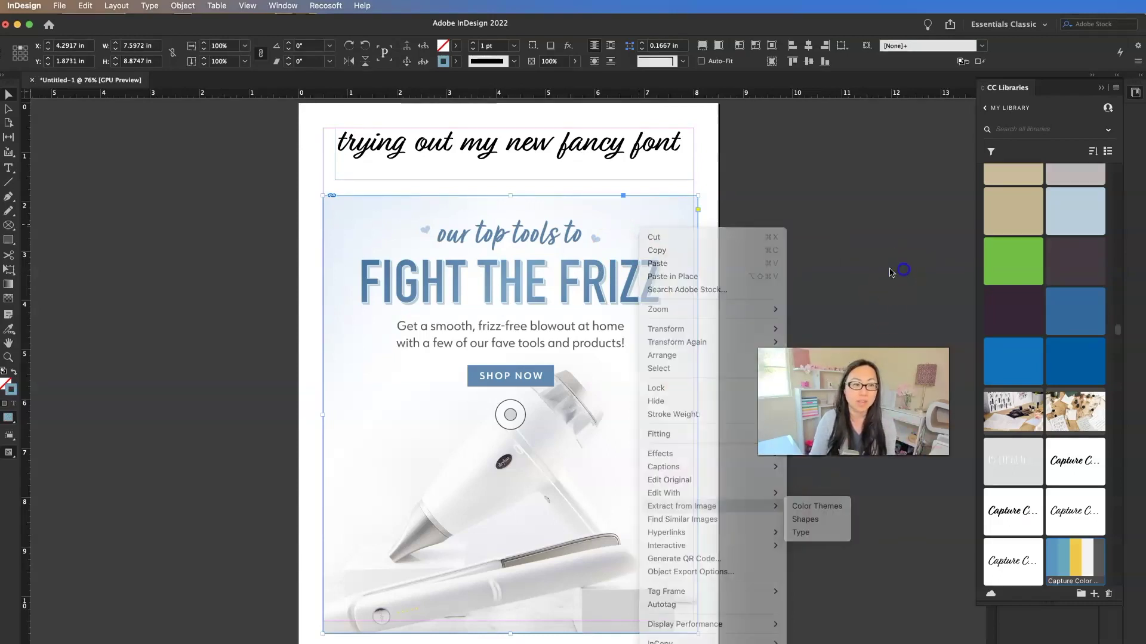
{"action": "left_click", "coordinate": [11, 330]}
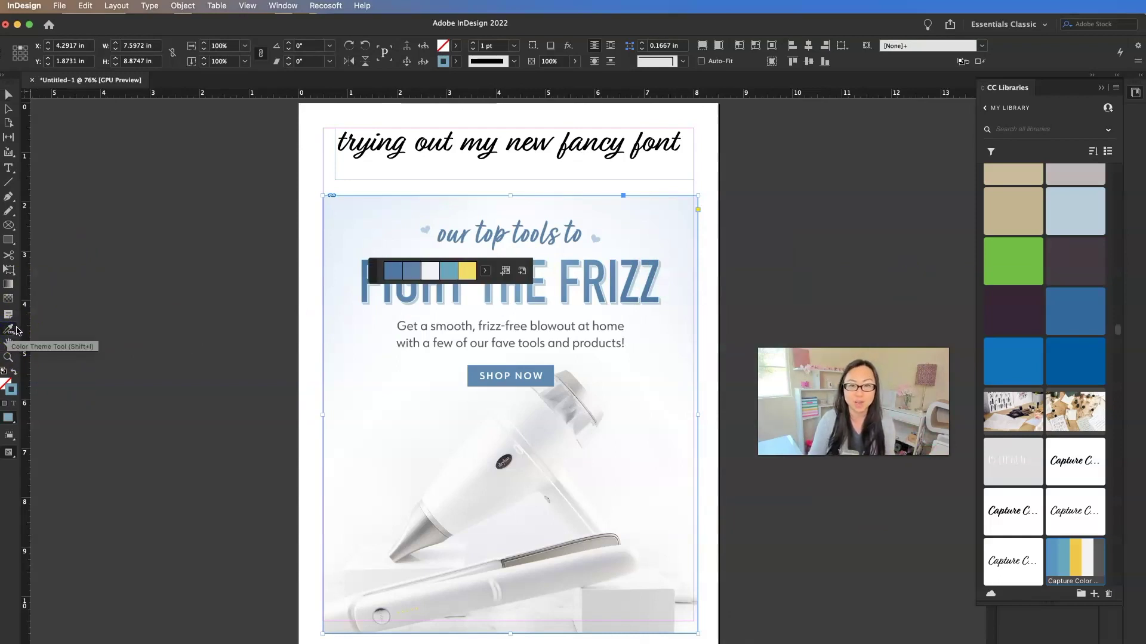
{"action": "left_click", "coordinate": [220, 491]}
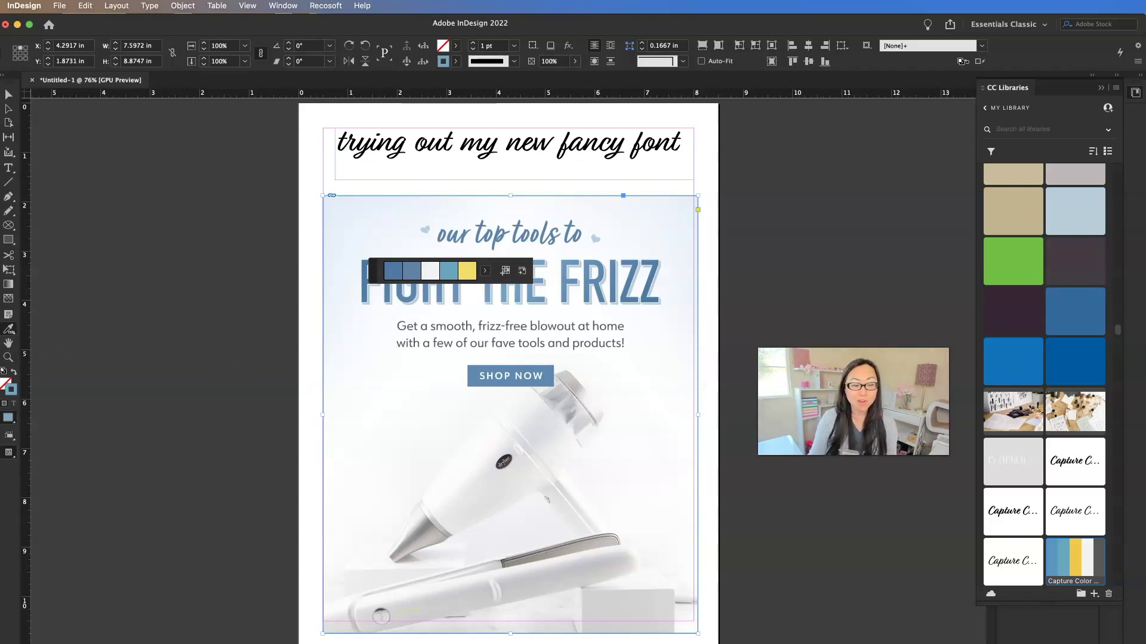